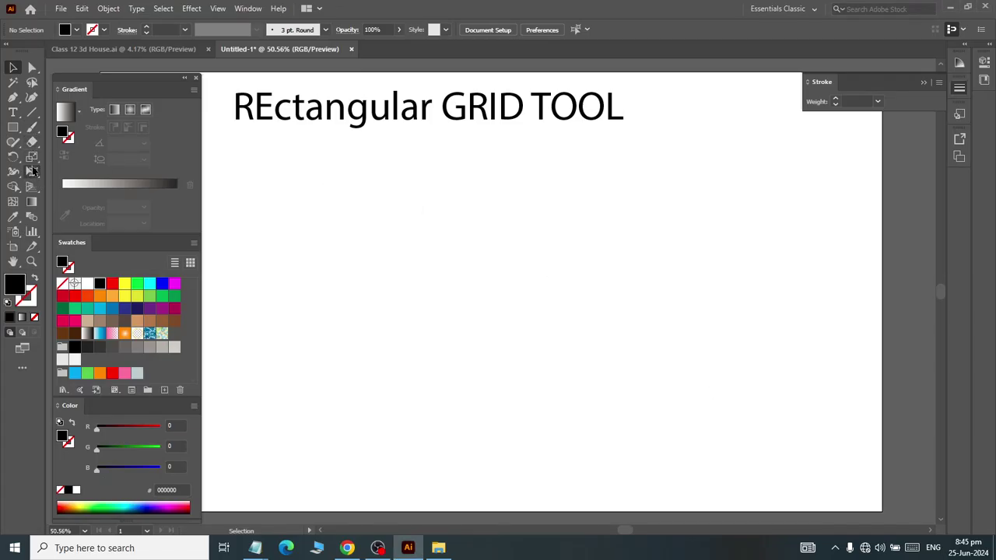
Draw a 6×6 rectangular grid, about 578 × 265 px, below the title.
click(34, 114)
right_click(34, 115)
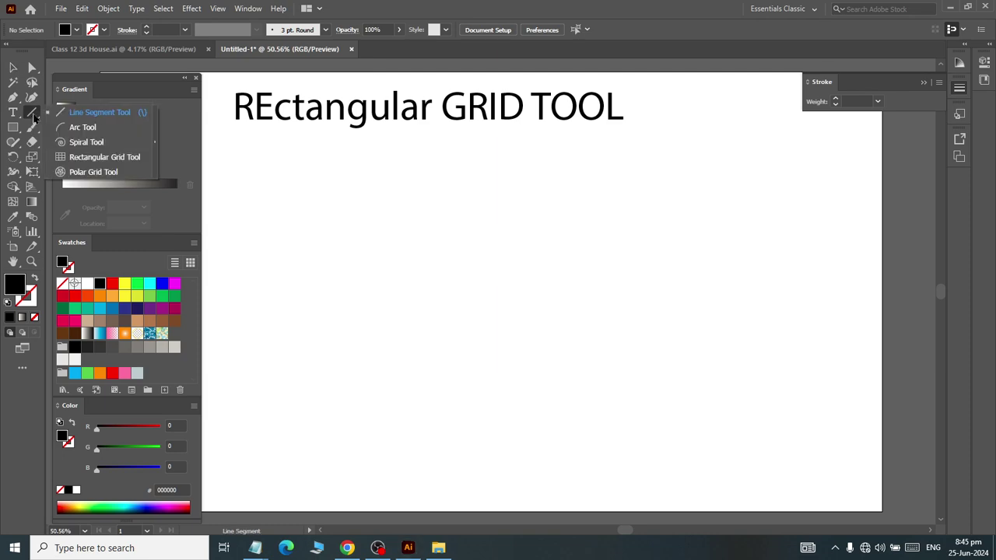
click(73, 159)
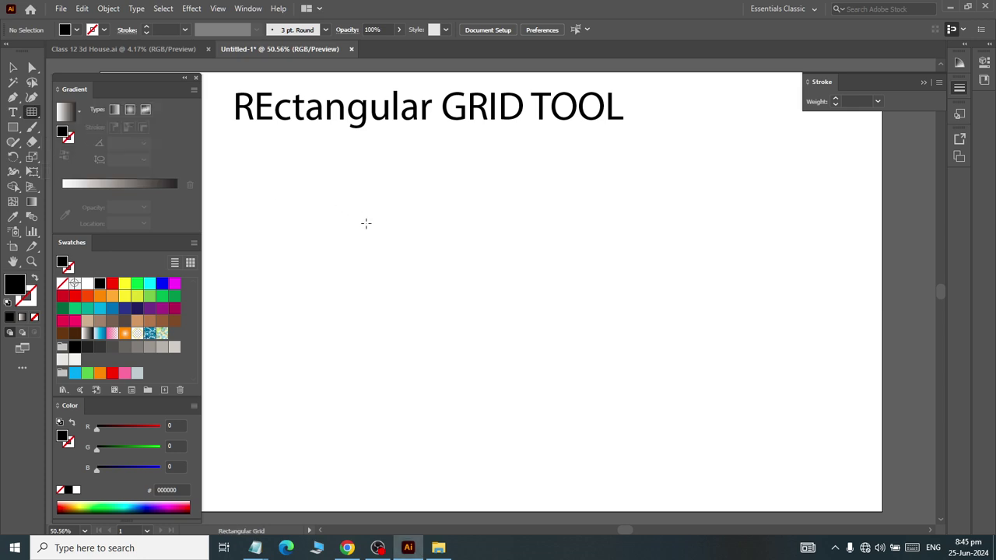
drag(286, 206, 624, 367)
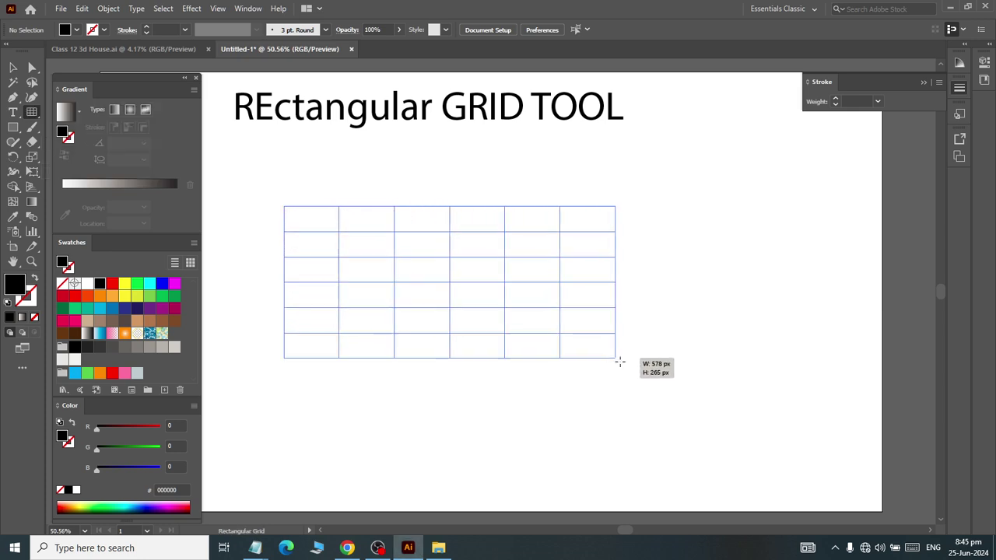
drag(624, 368, 624, 368)
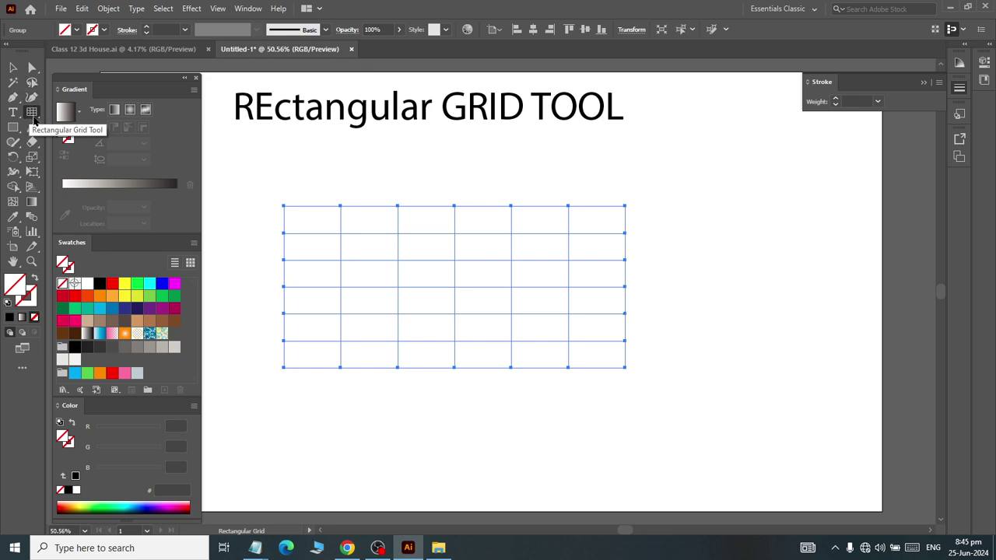
Select the whole grid and give its lines a magenta stroke.
click(12, 68)
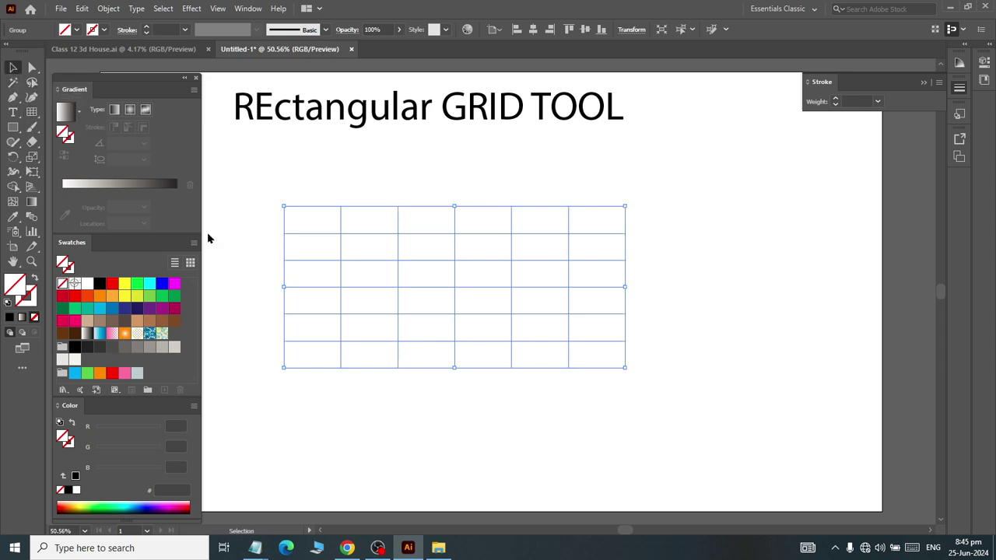
mouse_move(262, 194)
mouse_down()
mouse_move(295, 238)
mouse_move(423, 317)
mouse_up()
click(422, 317)
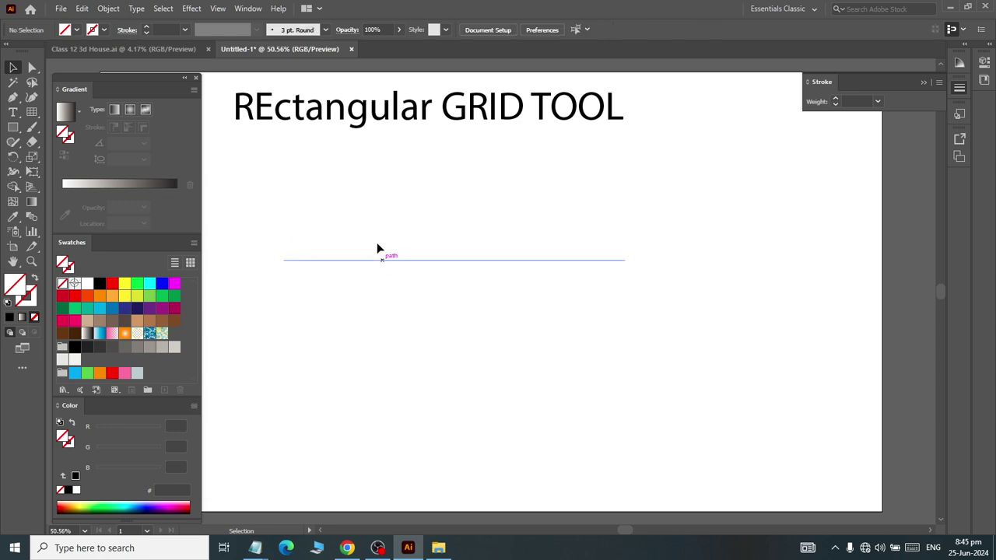
drag(338, 178, 474, 399)
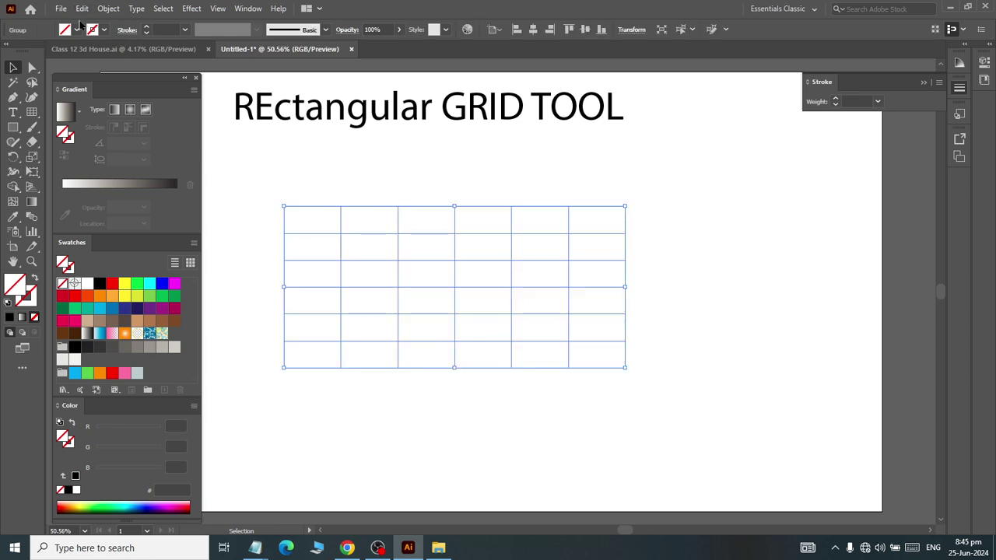
click(103, 29)
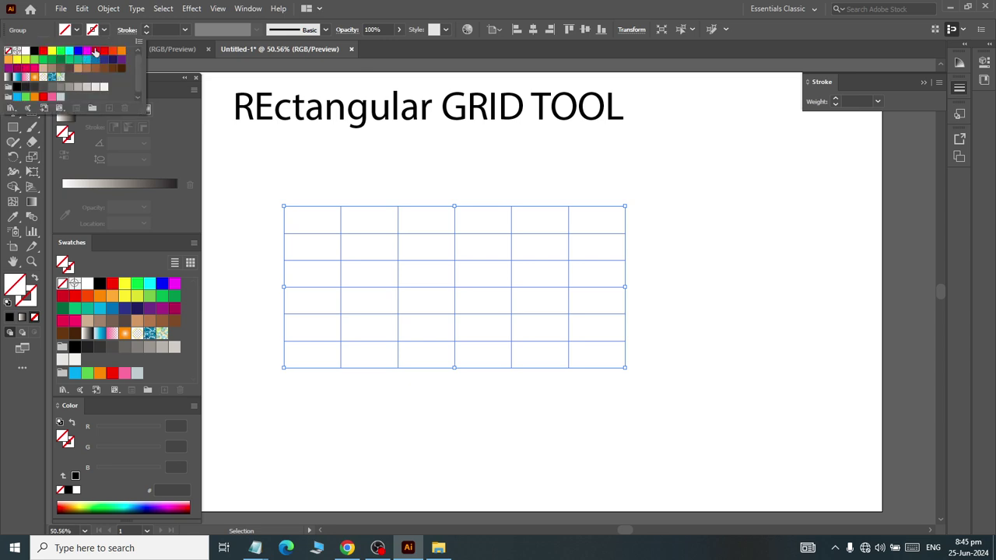
click(95, 51)
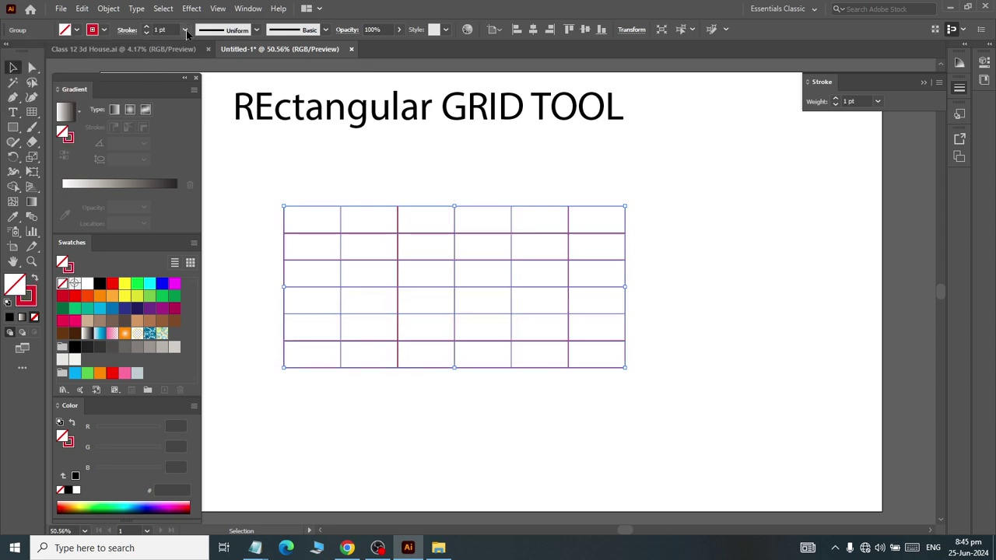
Set the grid's stroke weight to 4 pt, then deselect it.
click(186, 31)
click(194, 161)
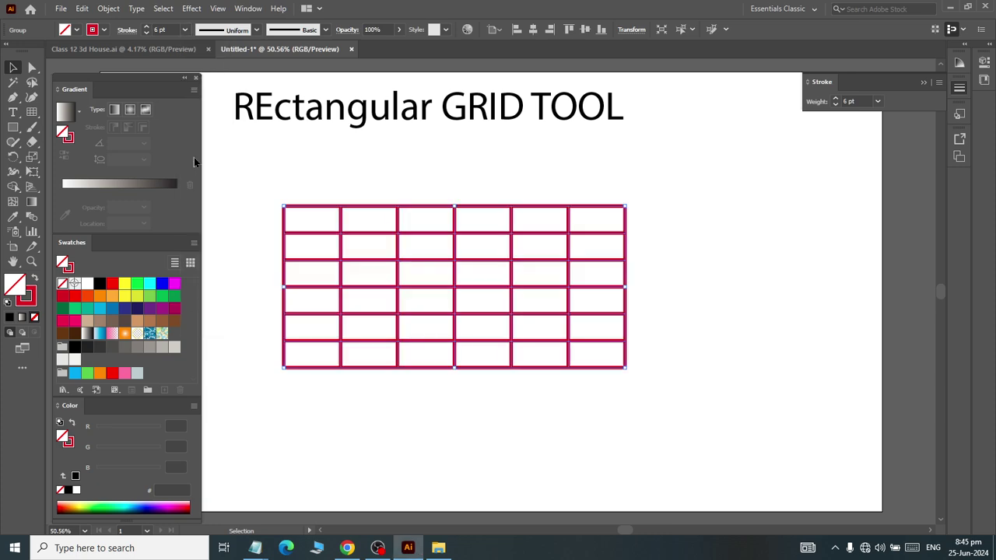
click(184, 30)
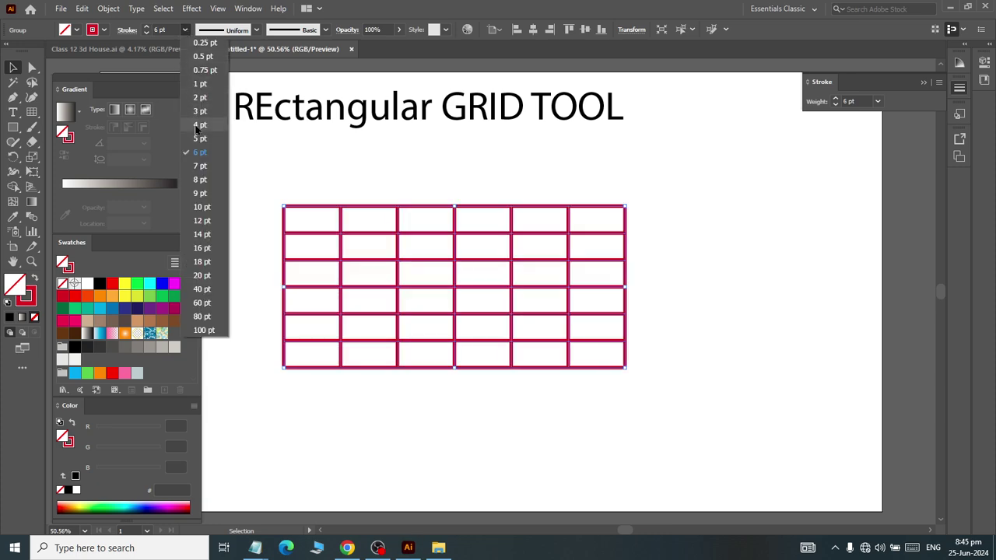
click(195, 130)
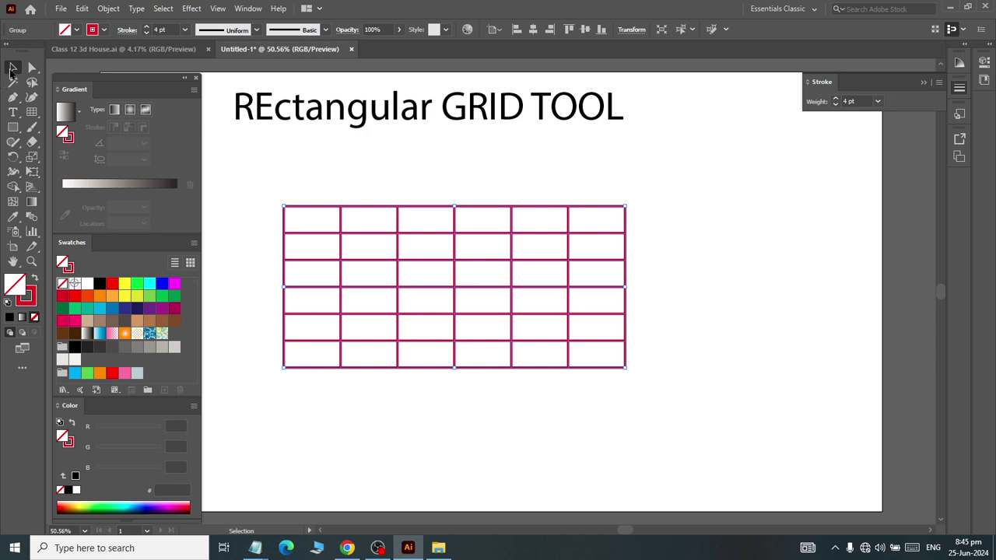
click(272, 179)
Ungroup the grid into separate lines and an outer rectangle.
click(340, 242)
right_click(354, 236)
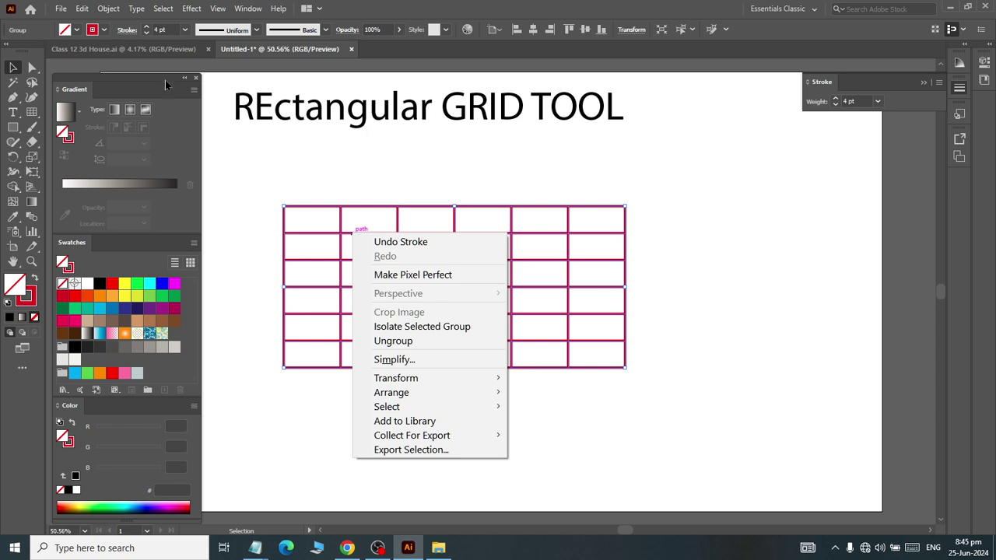
click(117, 8)
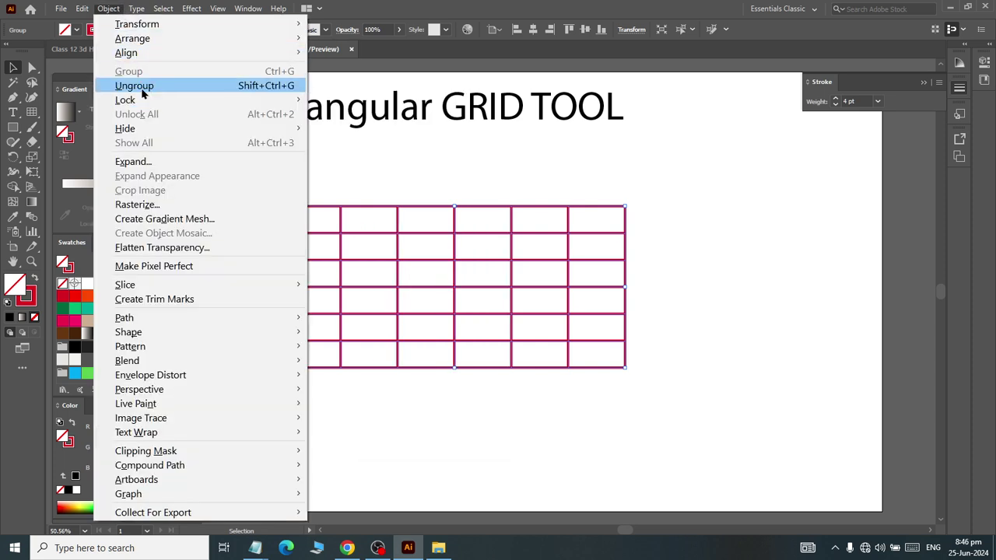
click(143, 91)
click(321, 185)
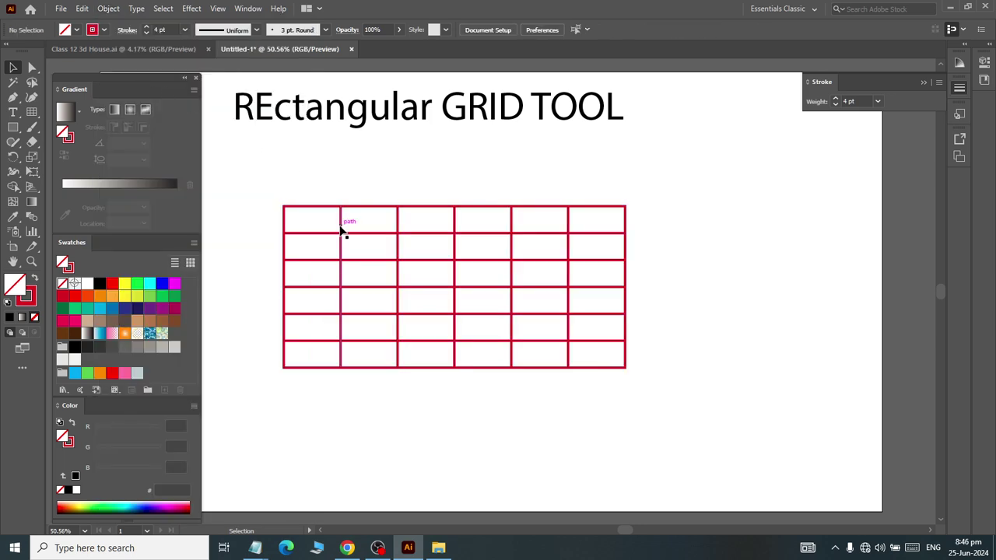
Drag two vertical lines and the outer rectangle apart, then delete all the pieces.
drag(341, 229, 720, 310)
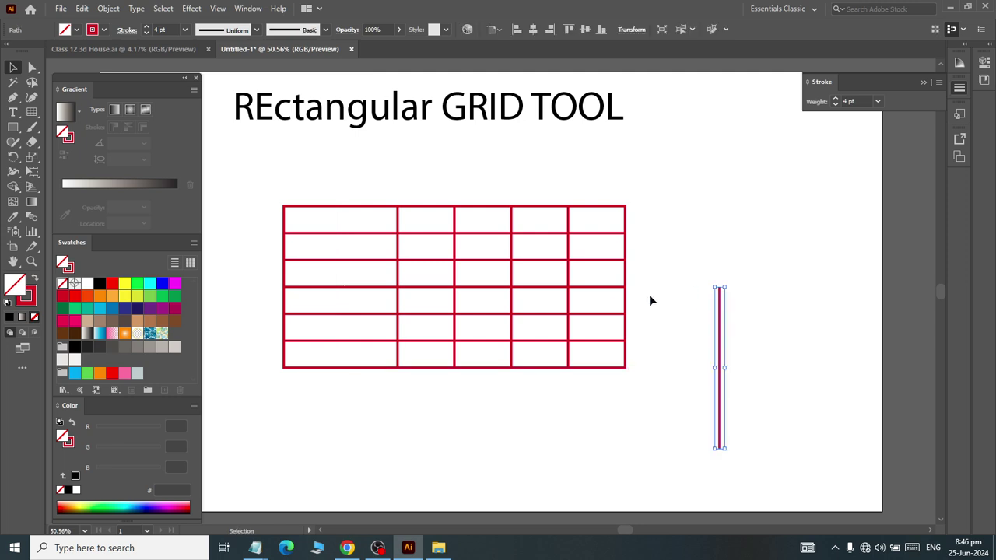
drag(398, 224, 245, 379)
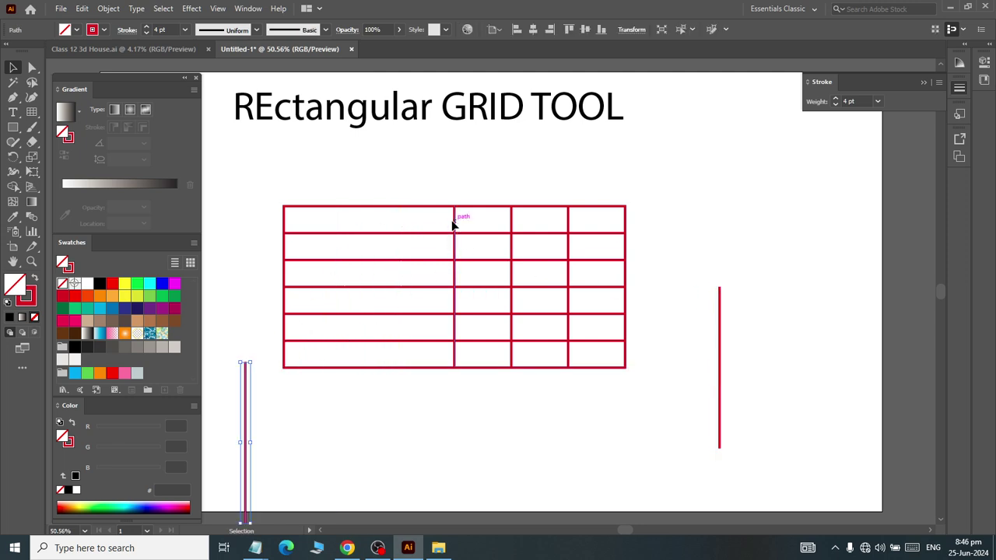
drag(424, 209, 426, 169)
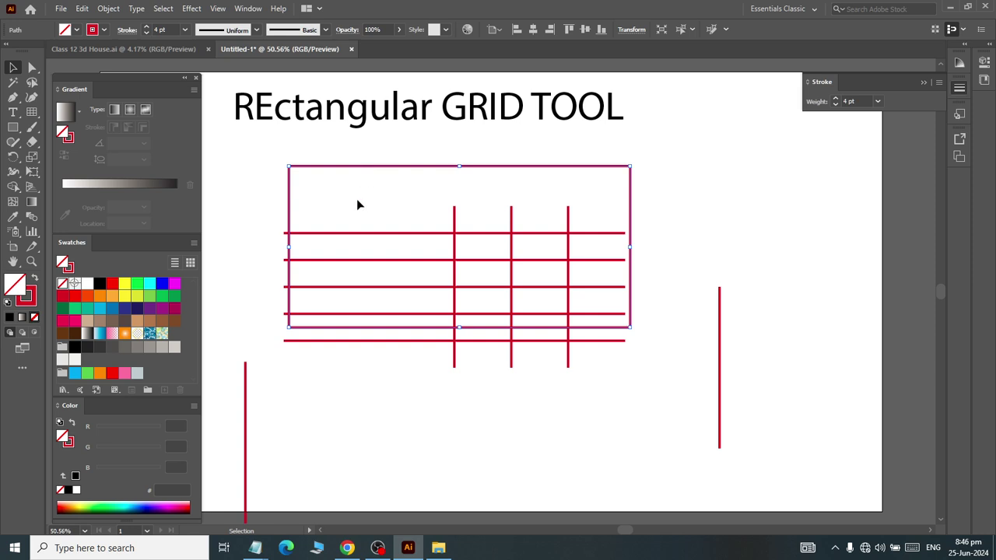
drag(353, 170, 582, 451)
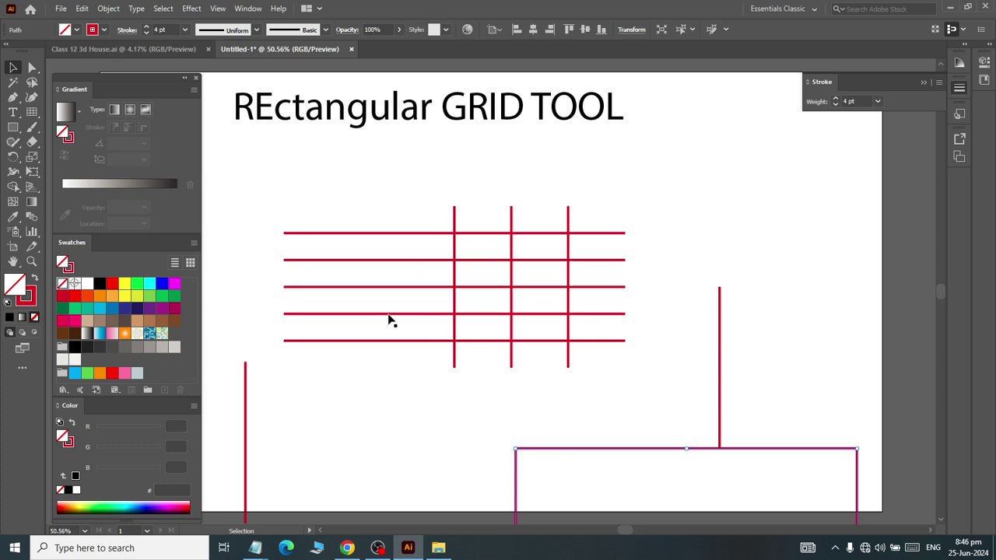
drag(220, 196, 793, 498)
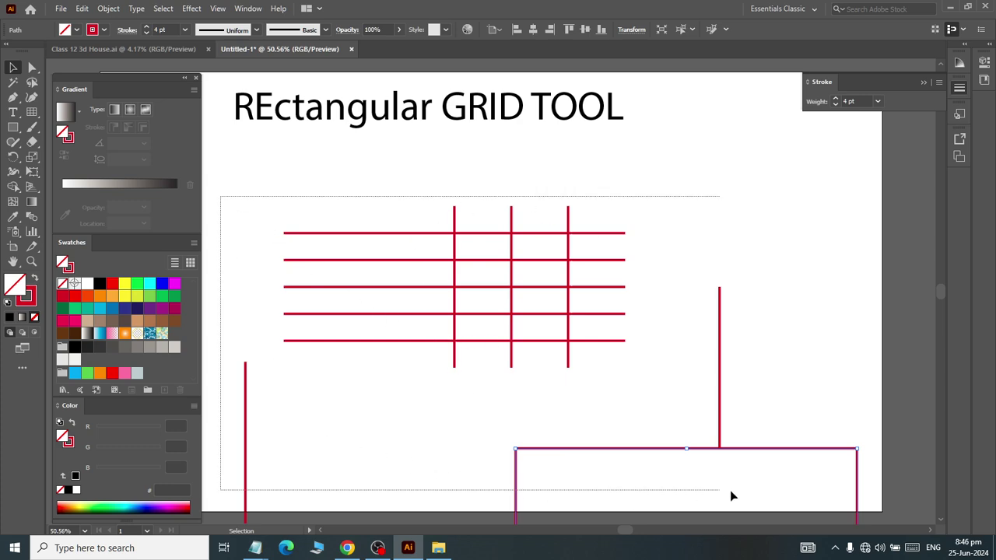
key(Delete)
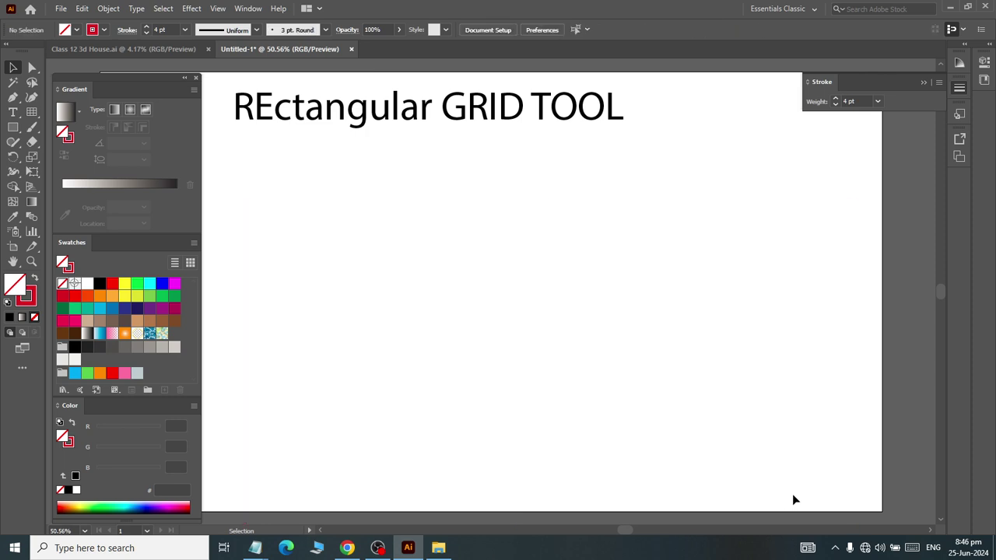
Set the Rectangular Grid Tool options to 10 horizontal and 4 vertical dividers.
drag(32, 112, 100, 164)
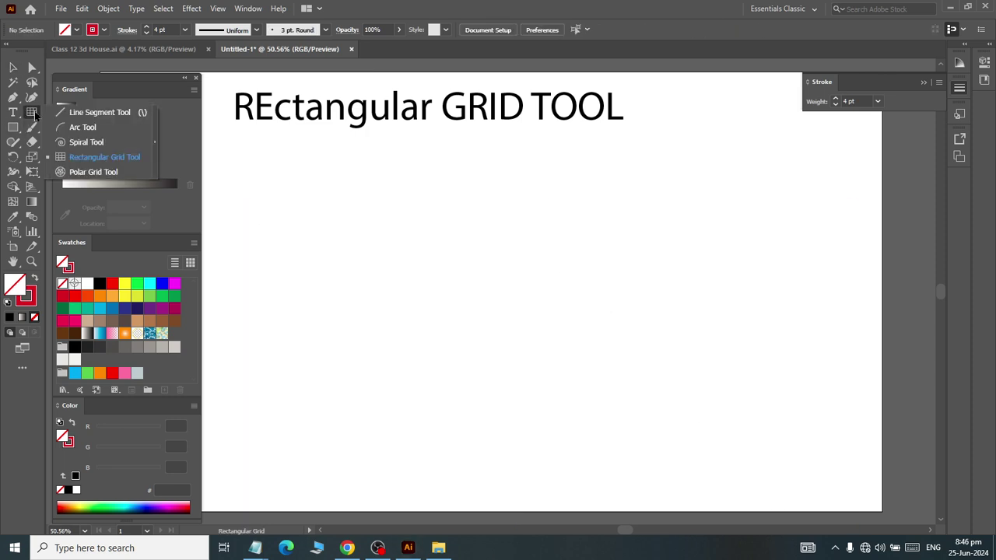
click(100, 164)
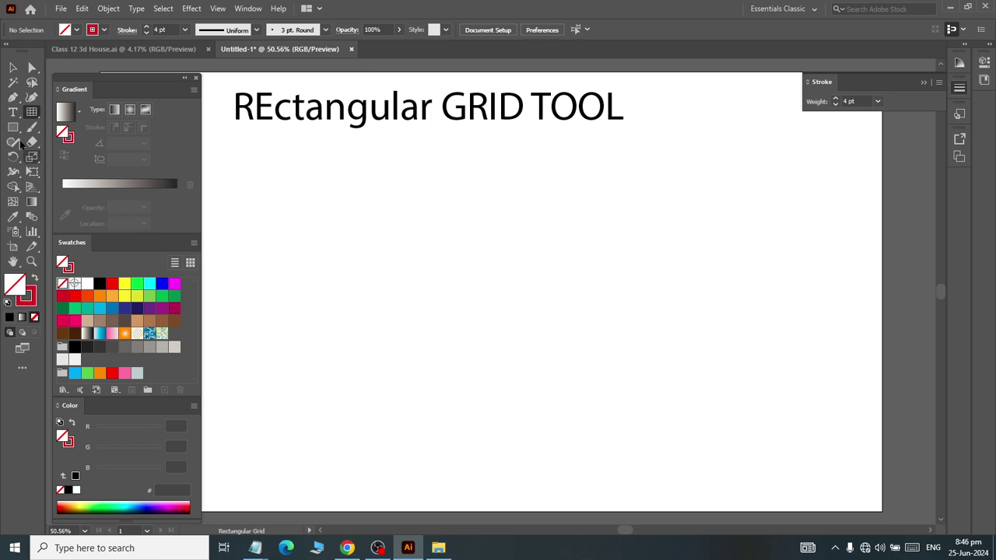
double_click(34, 115)
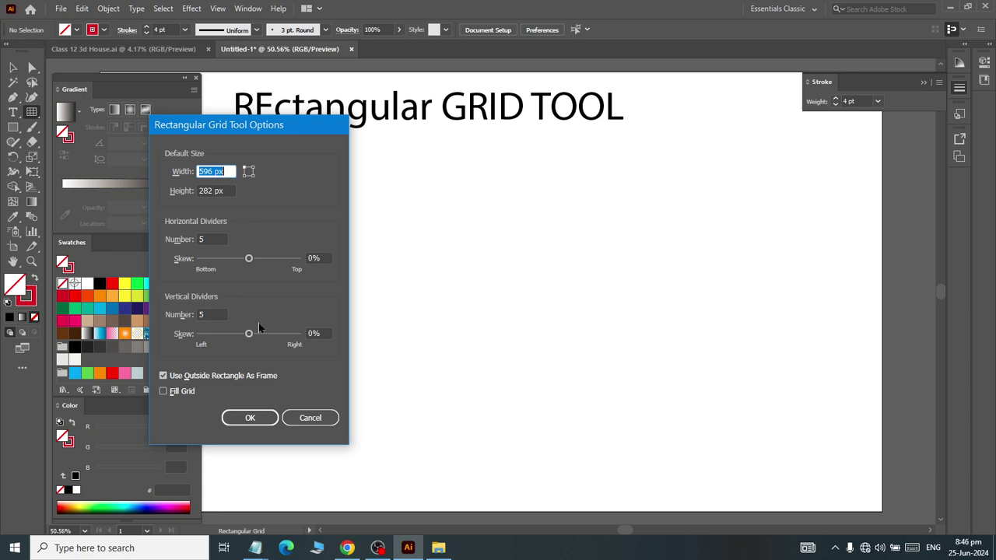
click(219, 315)
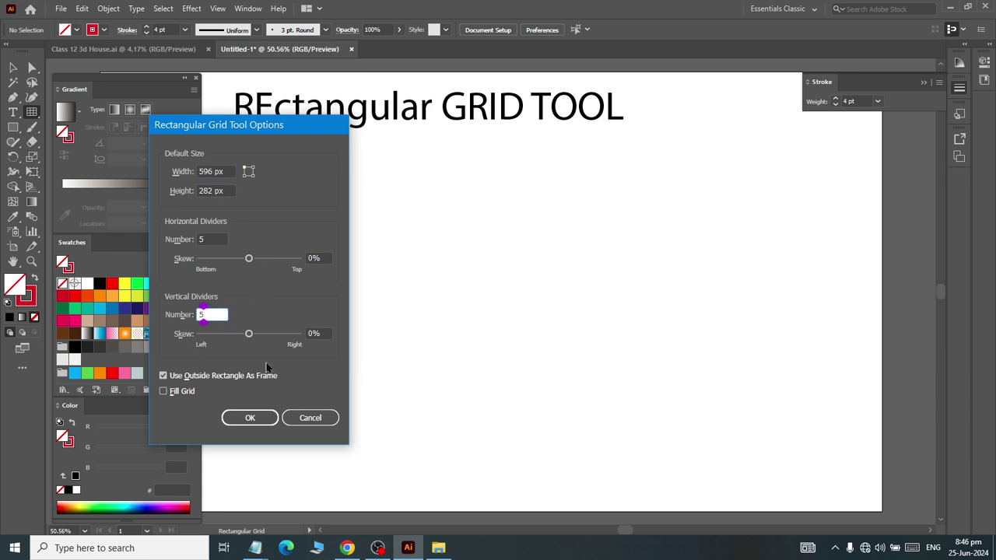
click(216, 239)
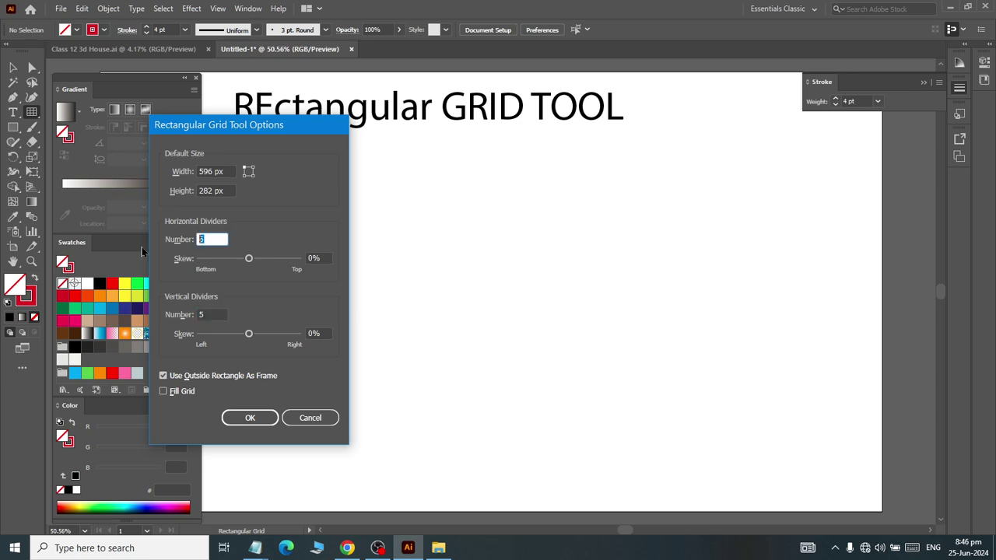
text(10)
key(Tab)
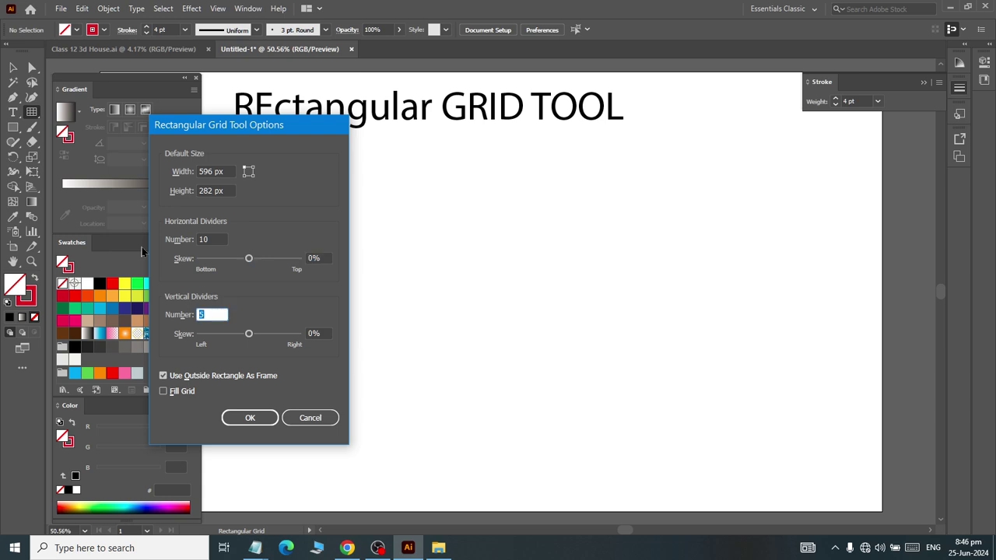
text(4)
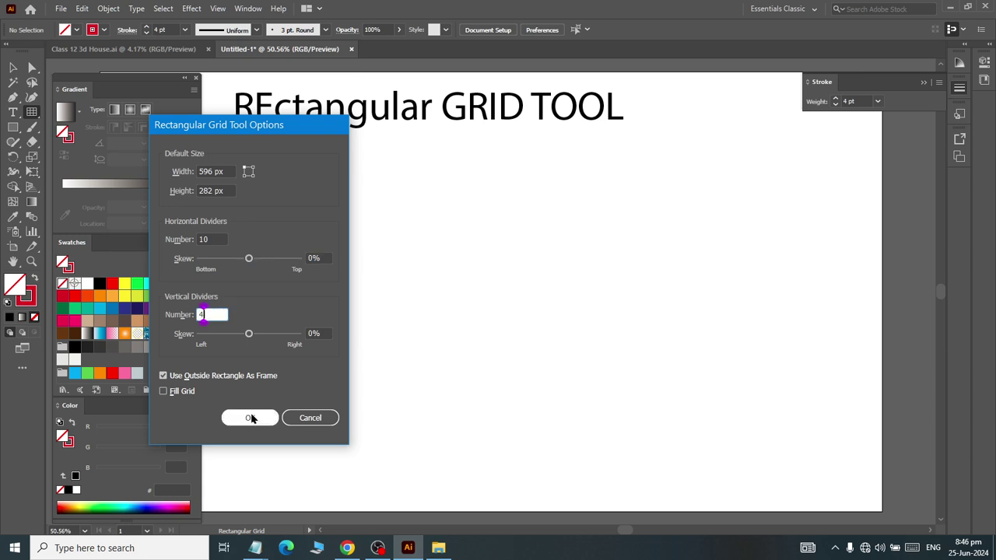
Accept the settings, drag out a trial 11×5 grid, then delete it.
click(250, 416)
drag(334, 205, 641, 388)
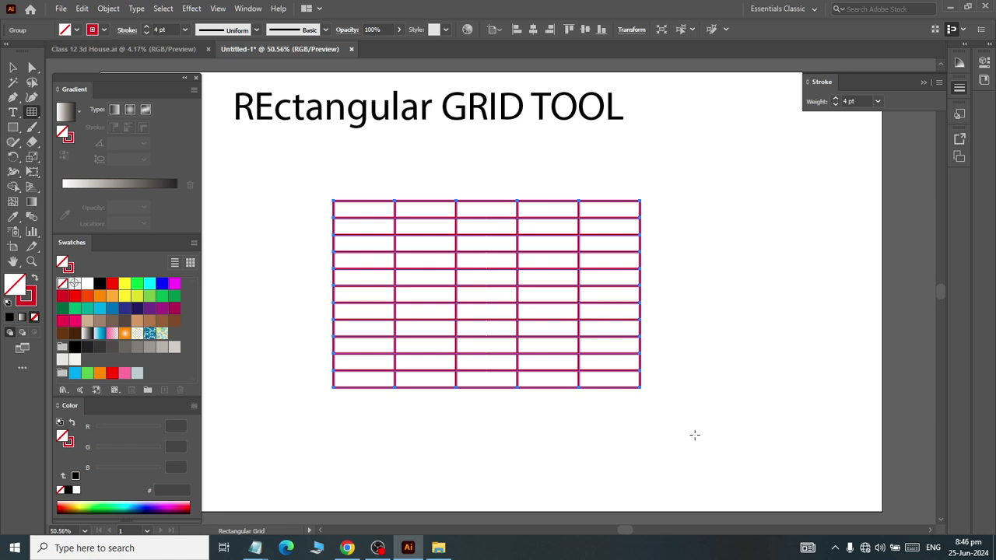
key(Delete)
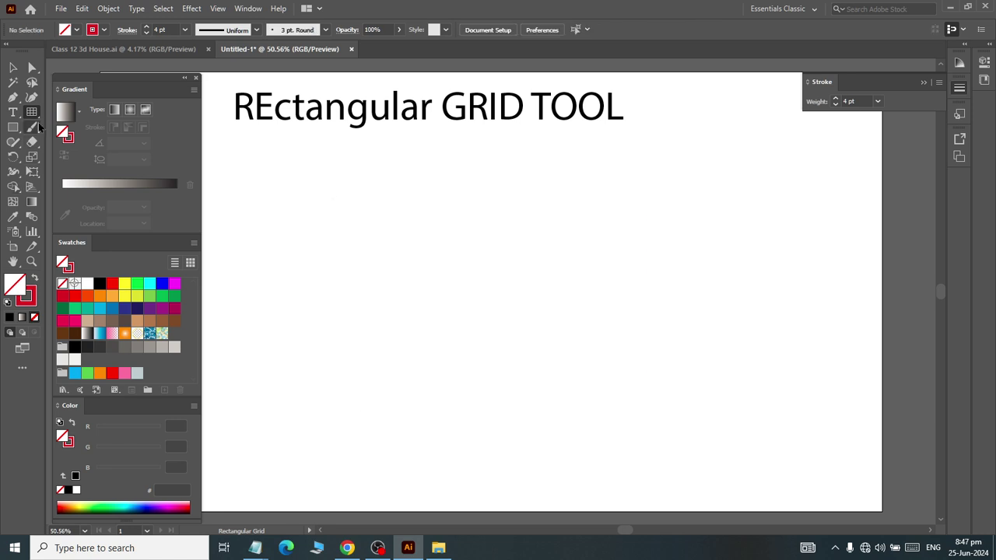
double_click(32, 113)
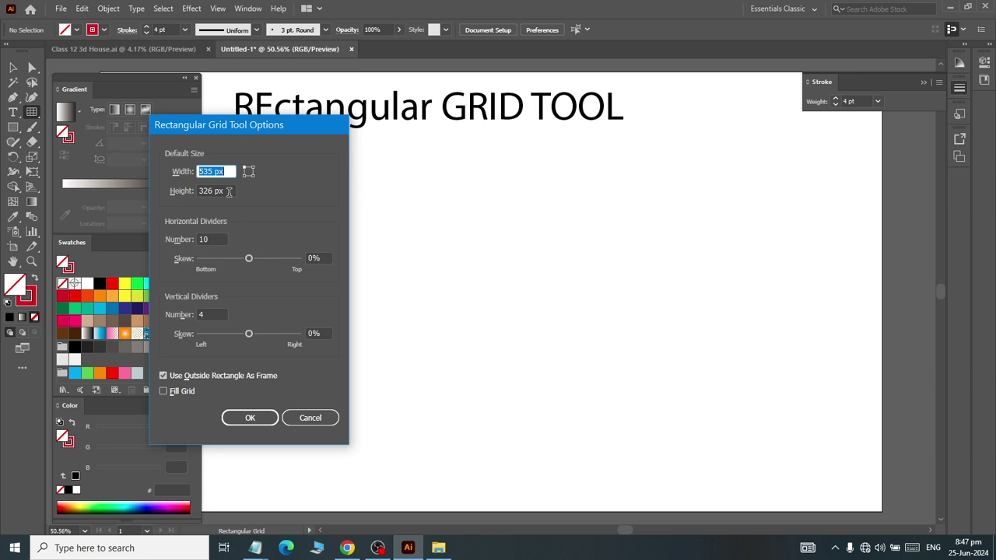
click(205, 171)
click(205, 191)
key(Return)
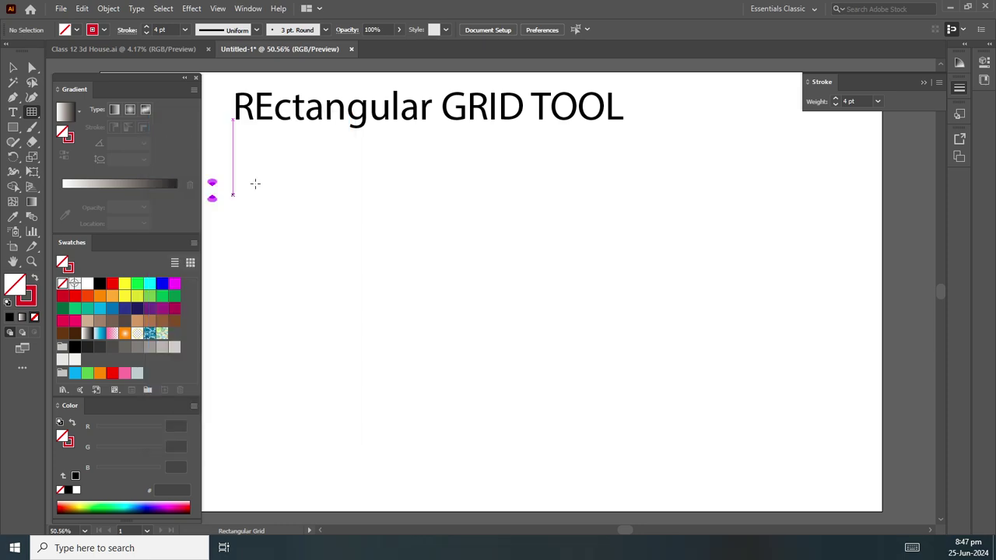
click(340, 186)
click(257, 418)
drag(322, 207, 296, 234)
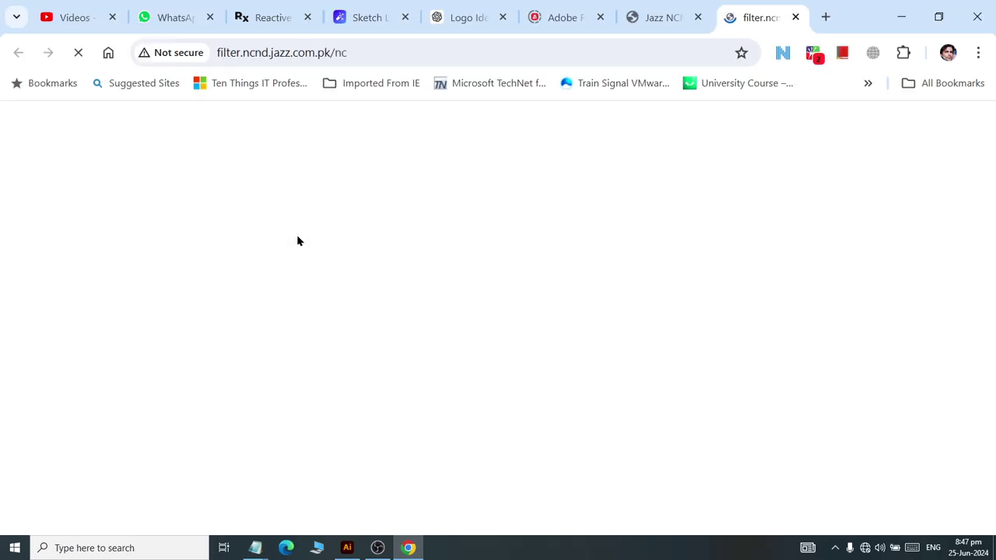
key(alt+Tab)
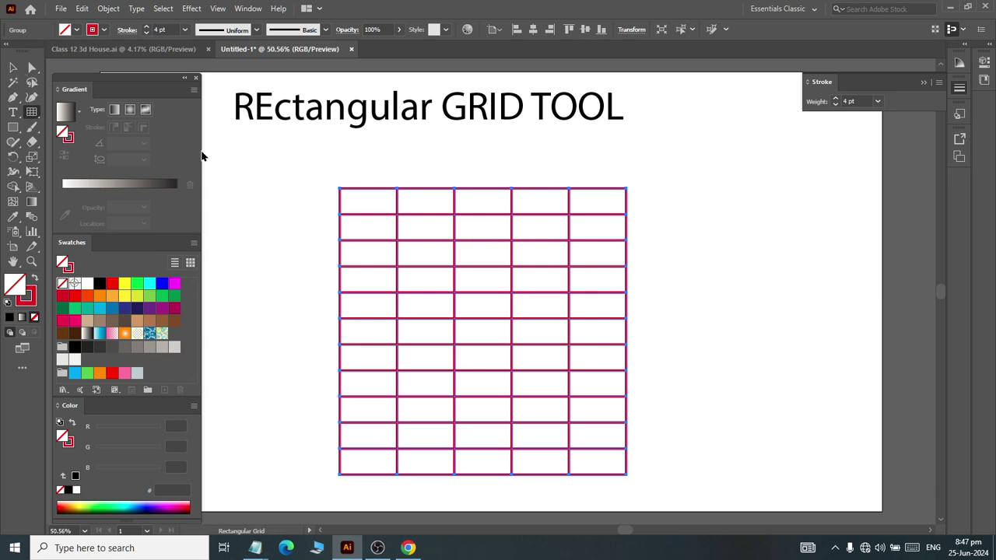
key(v)
drag(289, 175, 740, 505)
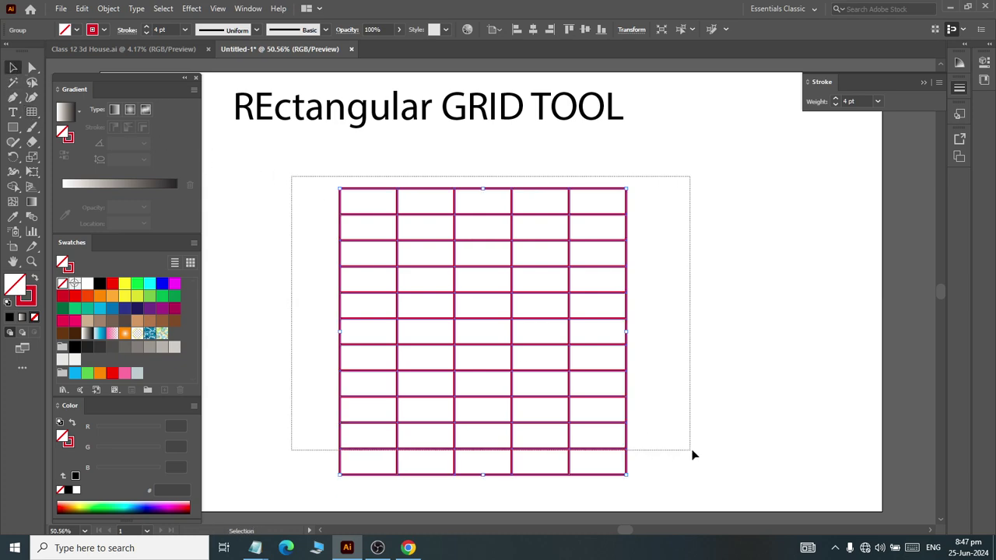
key(Delete)
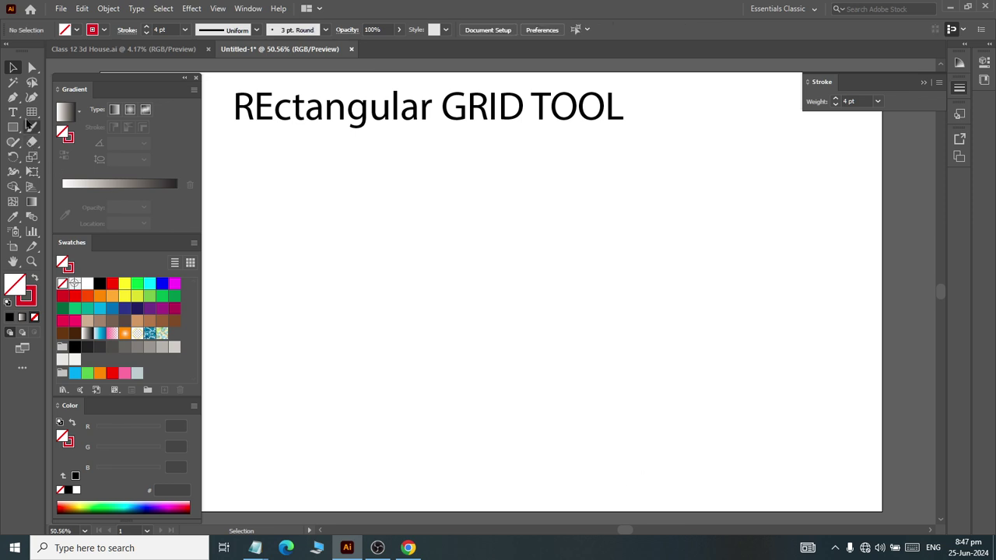
Place a 500 × 500 px grid with 10 horizontal and 4 vertical dividers from the grid options.
drag(32, 112, 72, 163)
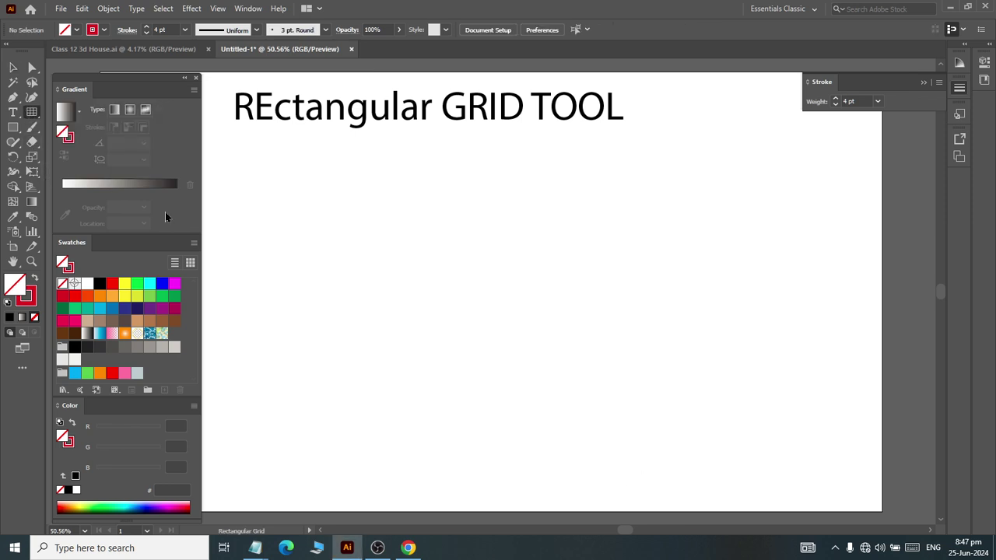
click(251, 181)
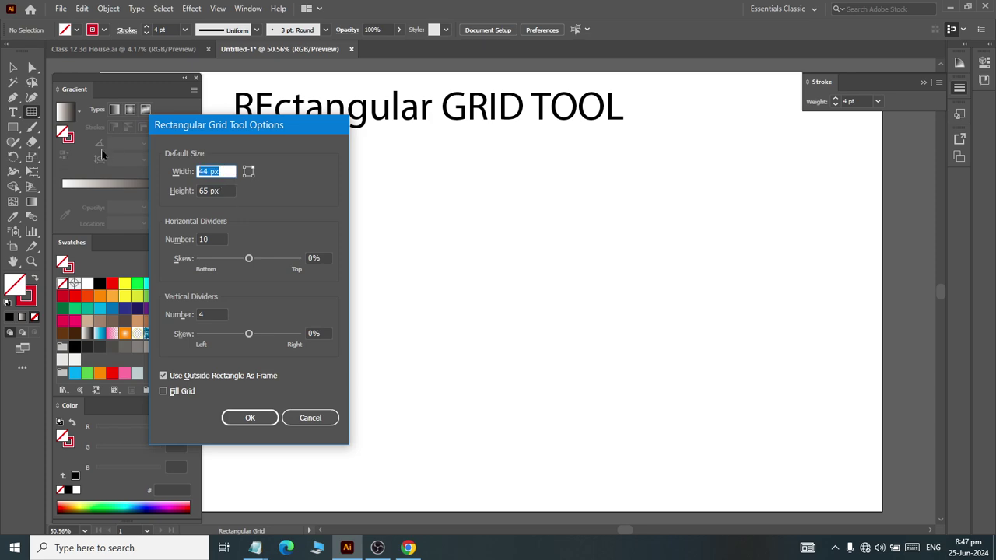
text(500)
key(Tab)
text(500)
key(Tab)
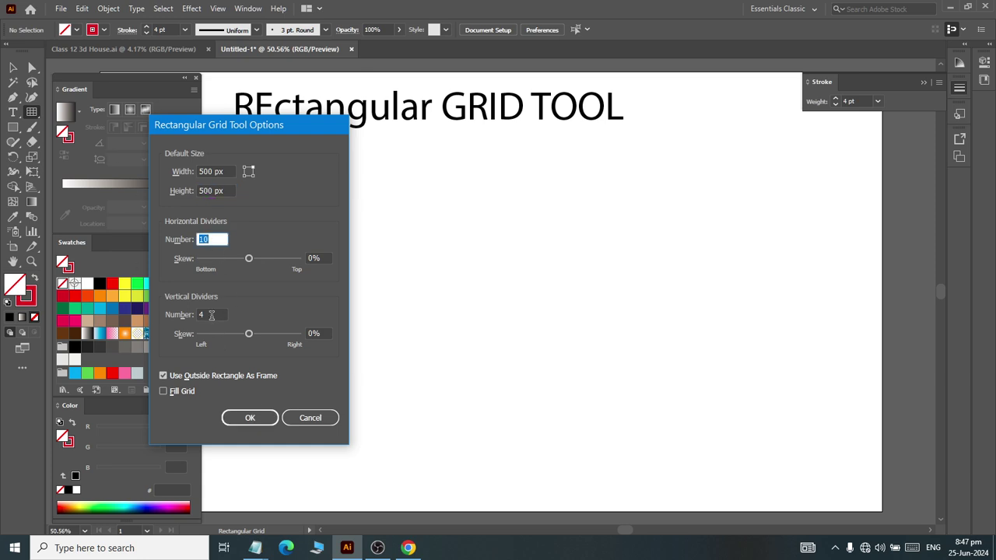
click(251, 418)
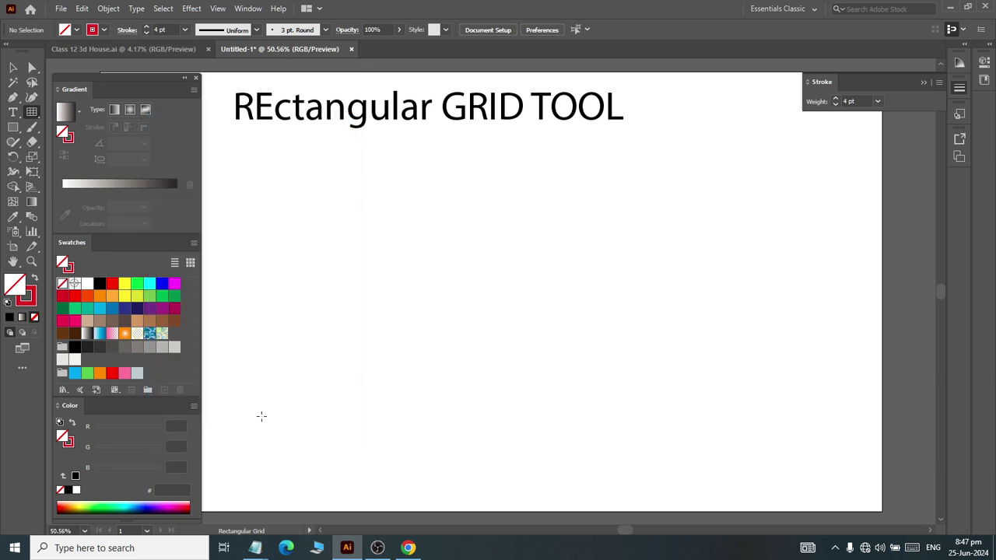
click(365, 211)
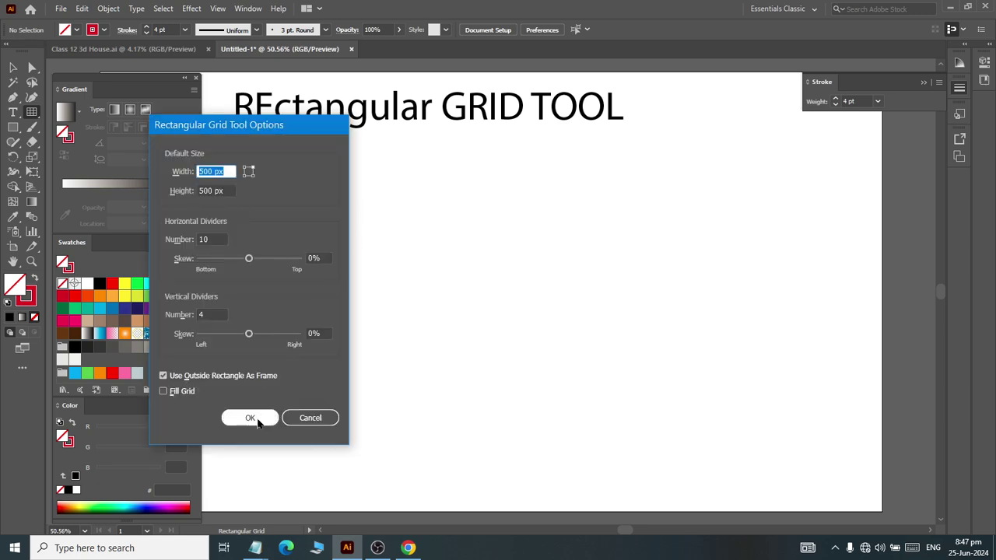
click(250, 417)
click(13, 67)
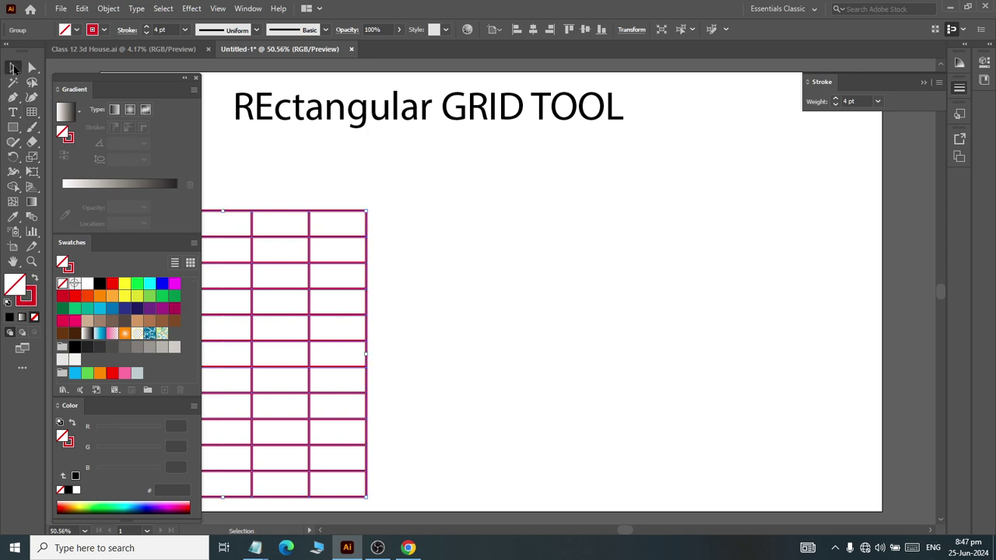
Drag the 500 px grid onto the artboard and delete it.
drag(253, 245, 460, 213)
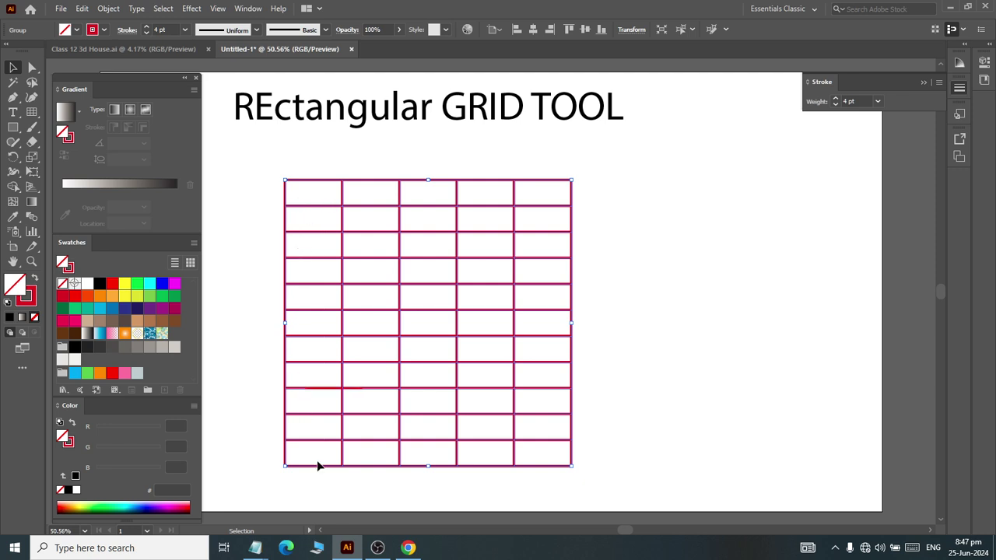
key(Delete)
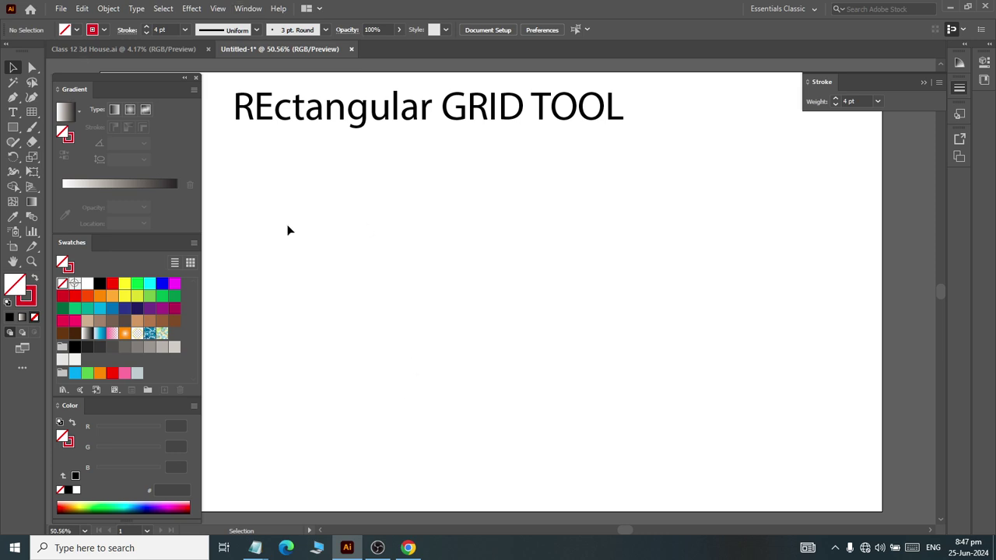
Create a grid with a 20% horizontal divider skew from the grid options.
click(34, 117)
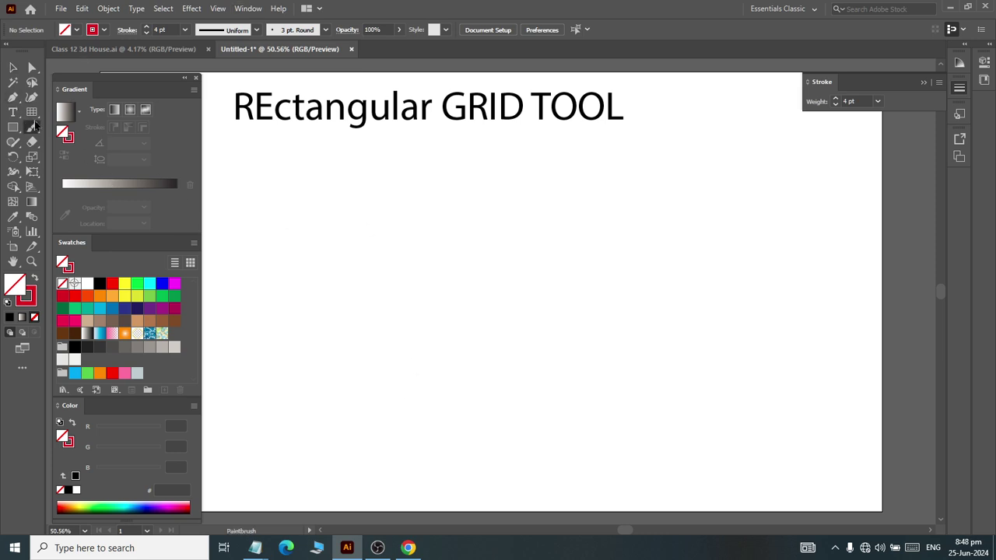
click(312, 209)
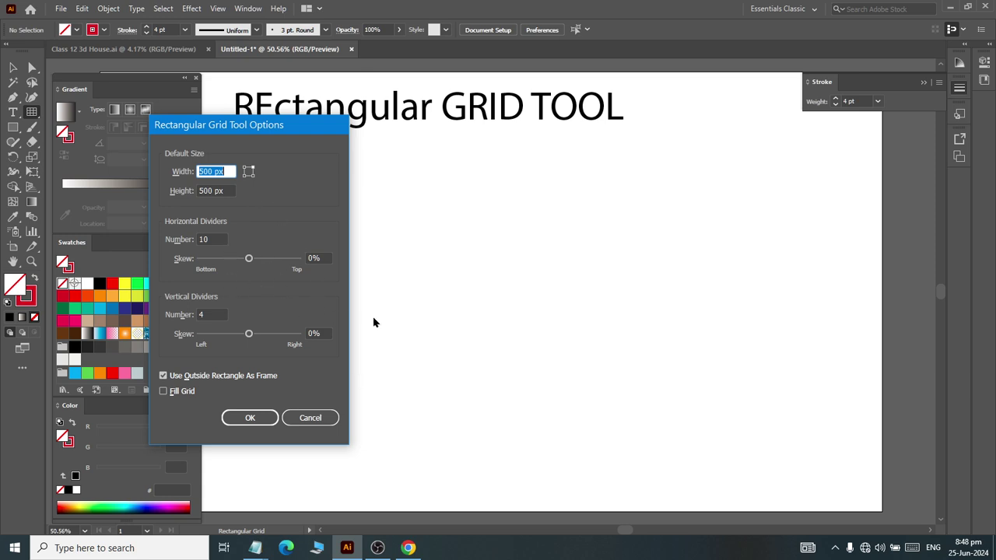
double_click(327, 258)
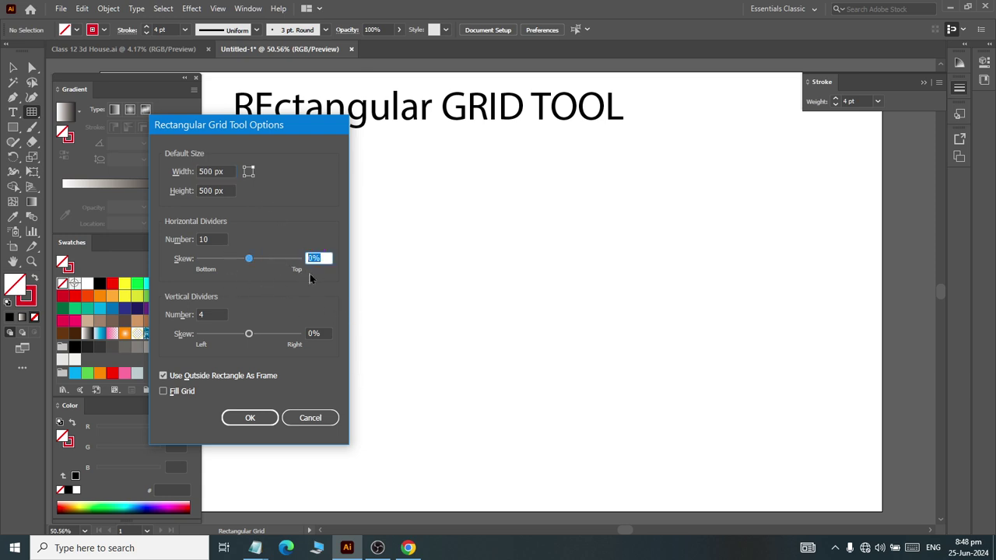
text(20)
click(256, 418)
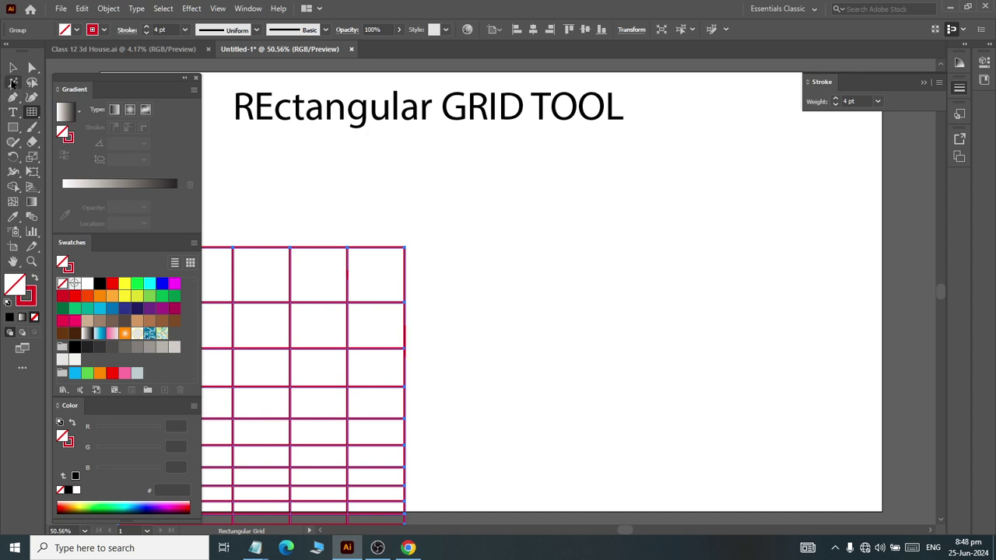
click(13, 68)
Place a test grid off to the right, raise the red grid, then delete the test grid.
click(514, 239)
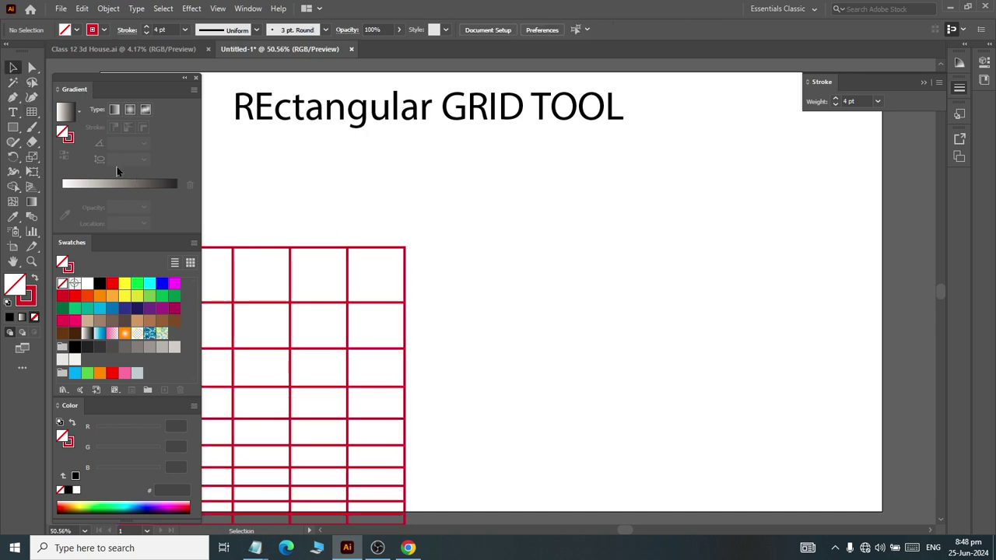
click(35, 113)
click(373, 195)
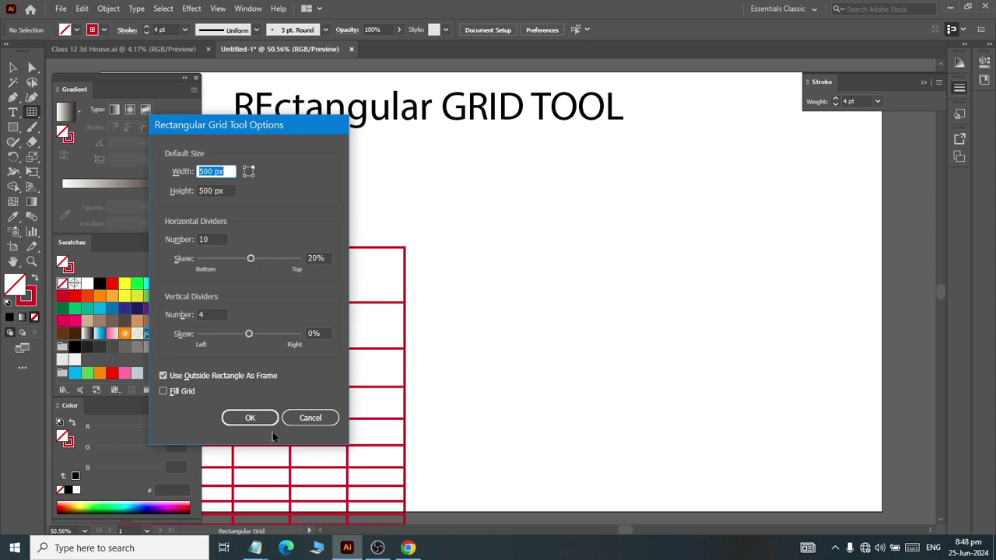
click(257, 417)
click(13, 68)
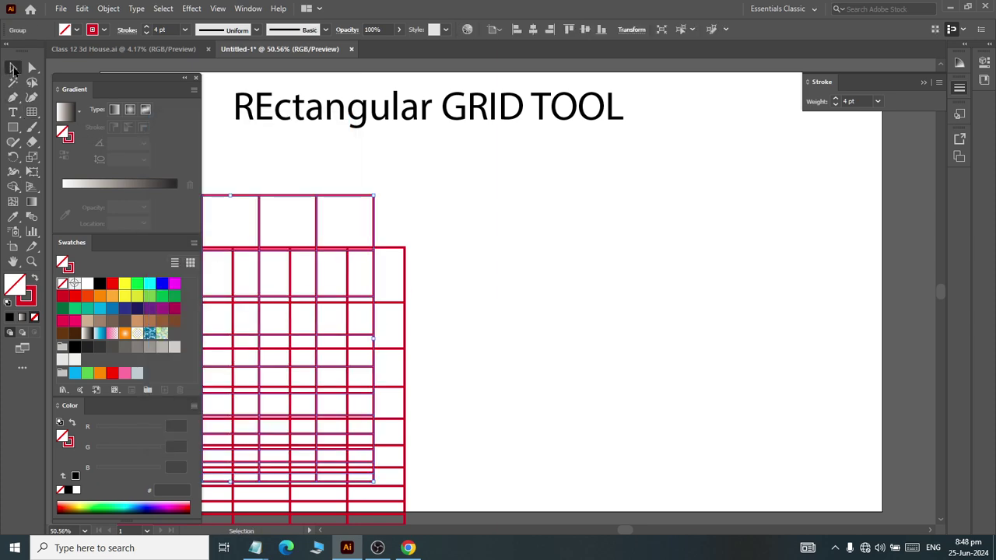
drag(332, 299, 697, 266)
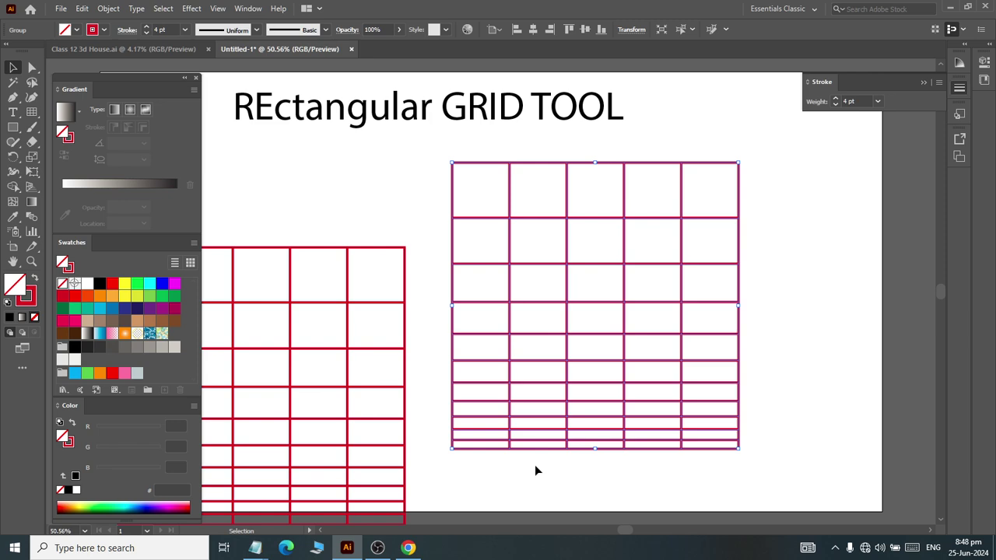
drag(323, 353, 328, 242)
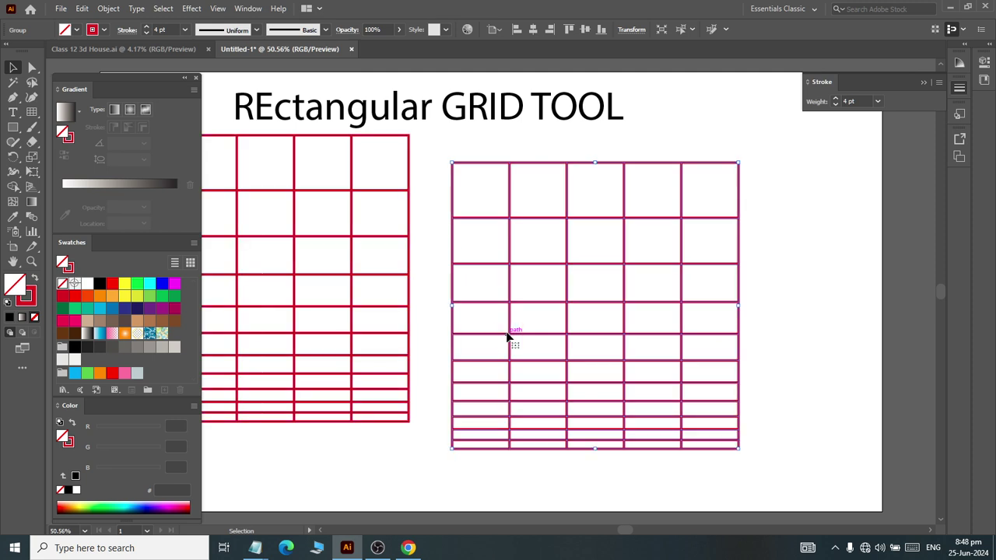
key(Delete)
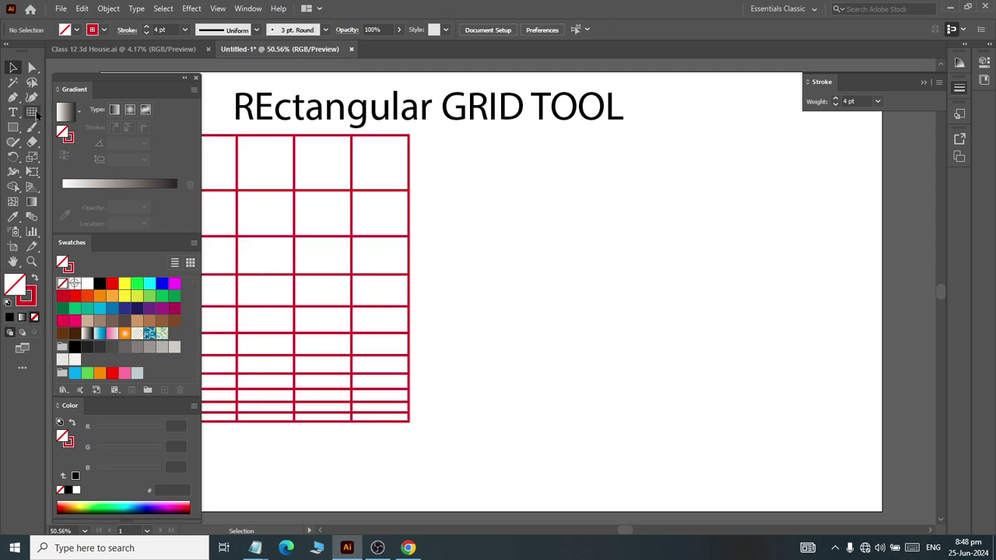
click(32, 112)
click(551, 276)
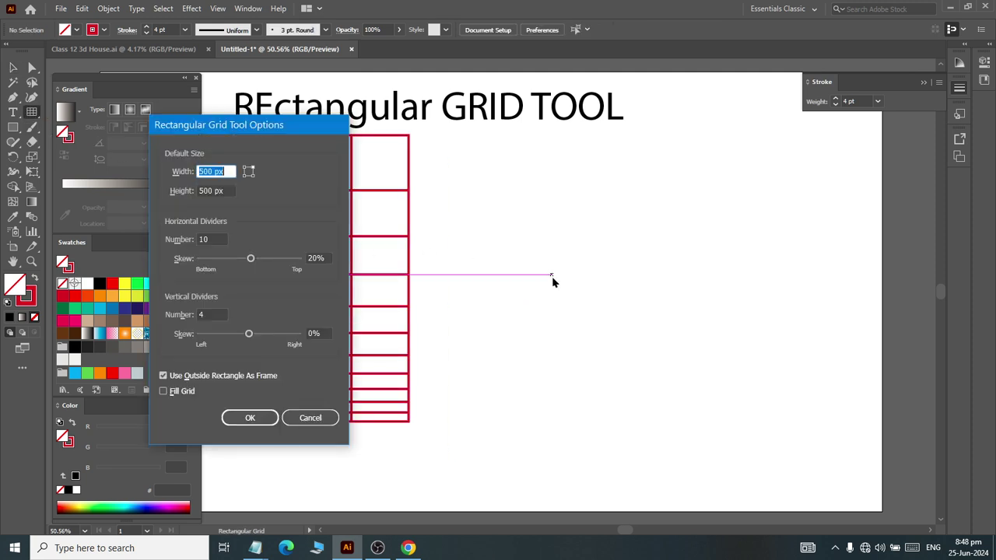
click(315, 258)
text(0)
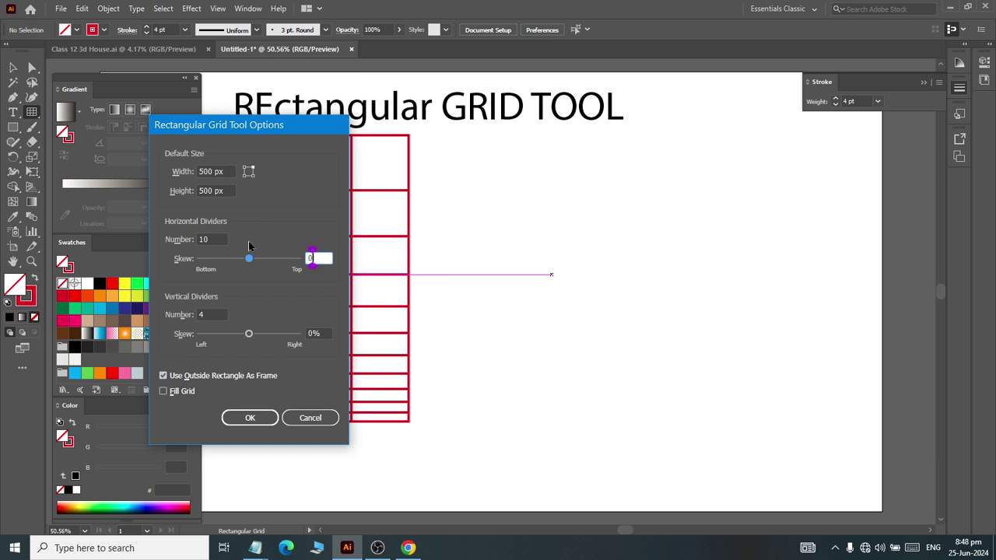
click(315, 333)
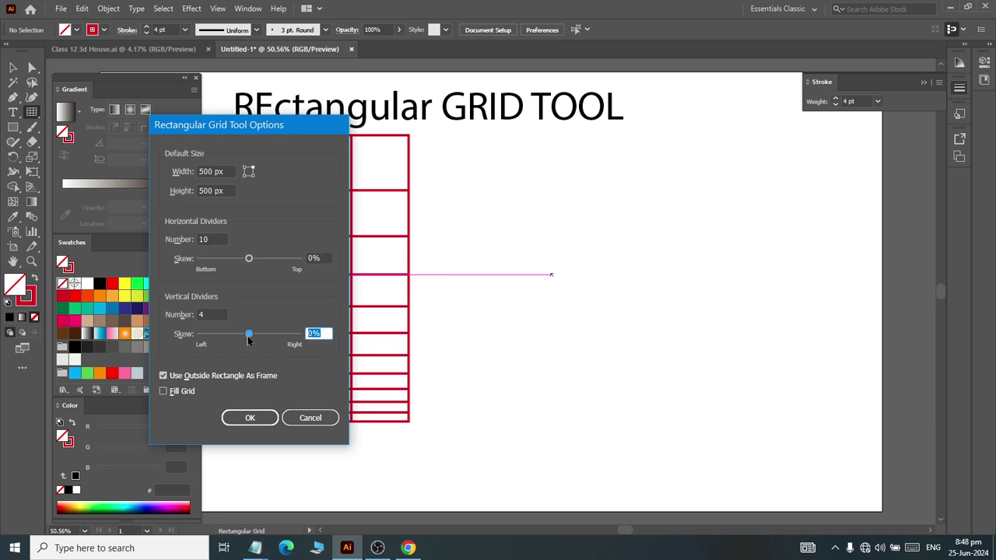
text(20)
click(247, 420)
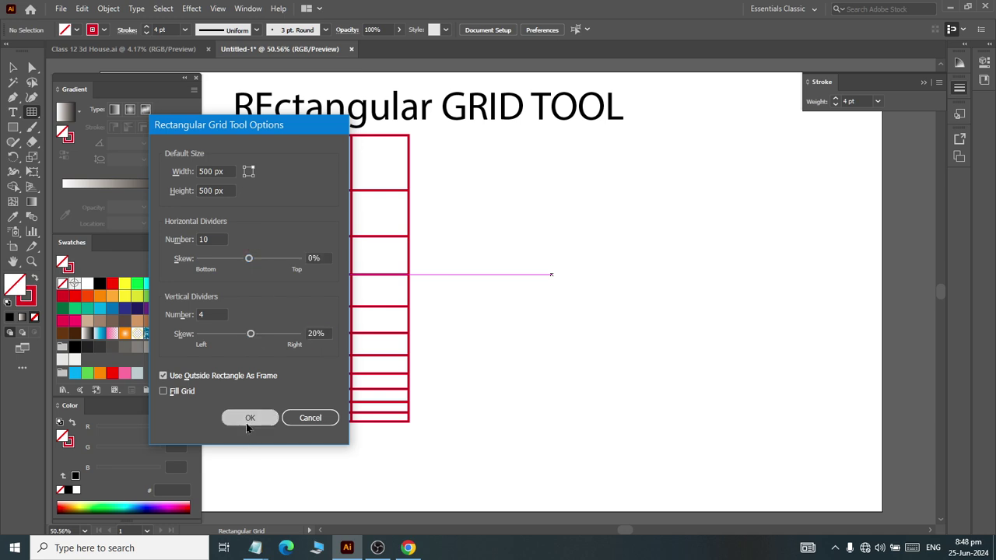
key(v)
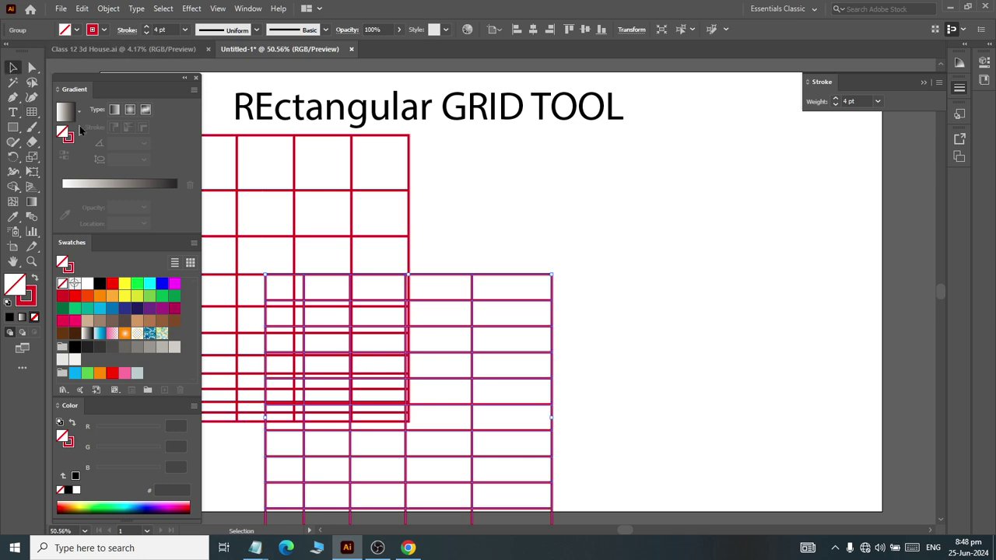
drag(471, 411, 702, 282)
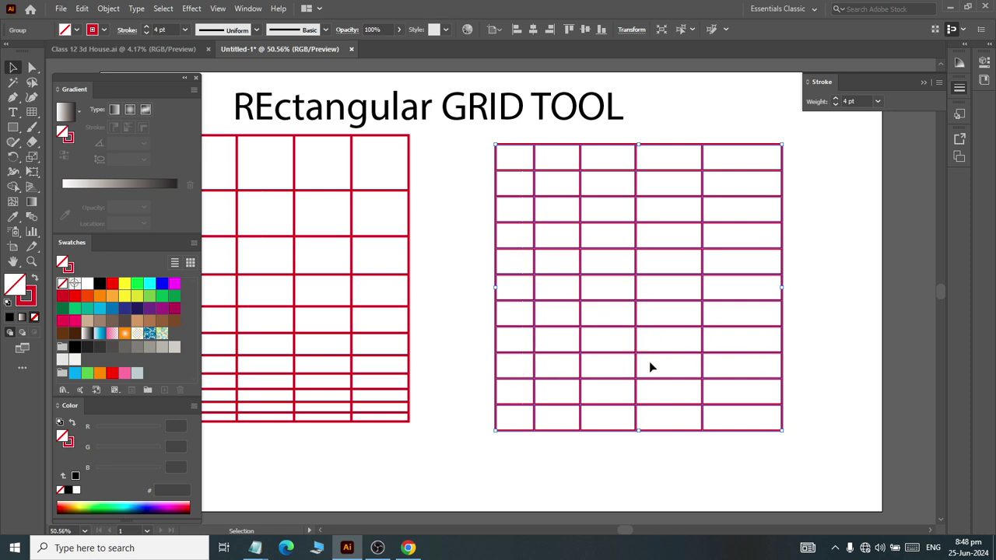
key(Delete)
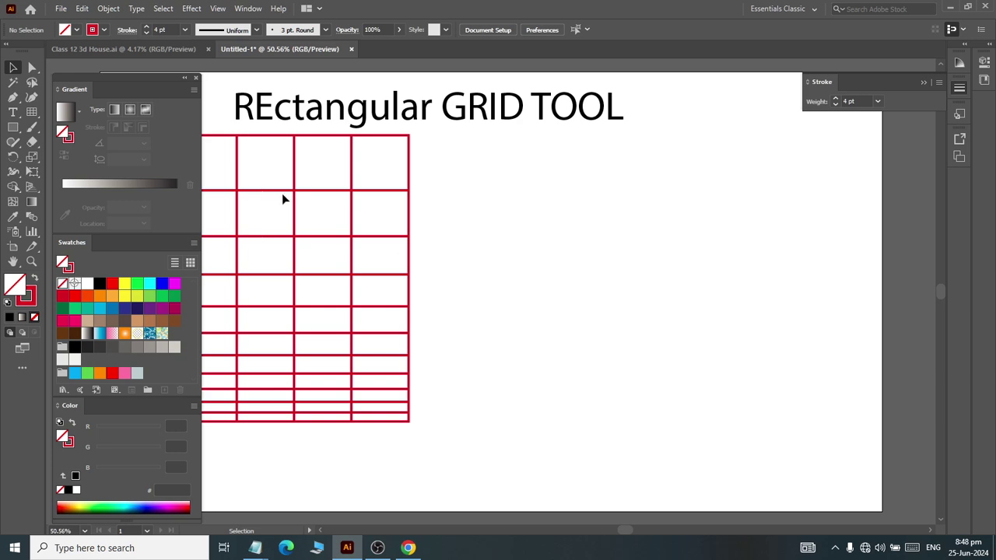
Move the red grid toward centre and create a new skewed grid to its right.
drag(284, 200, 422, 206)
drag(333, 189, 544, 204)
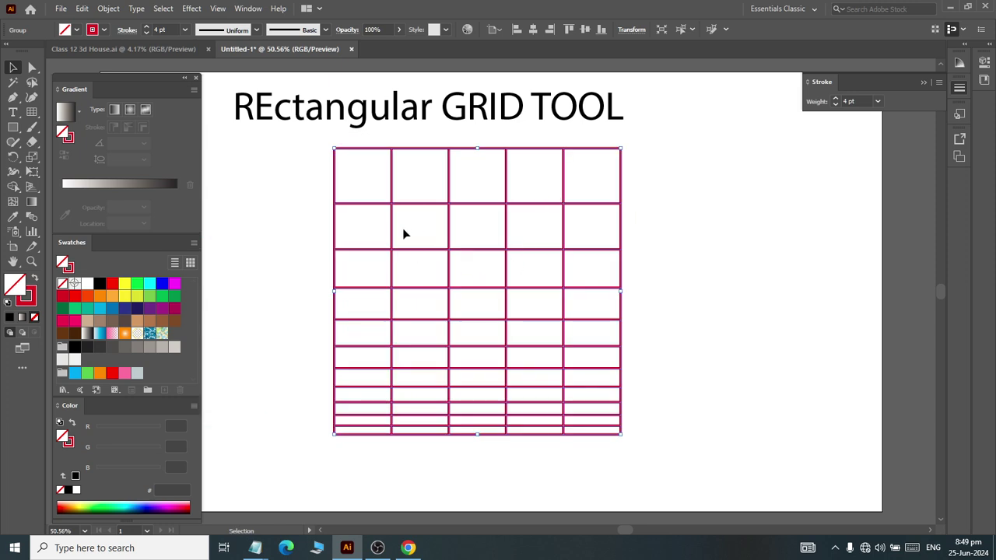
click(32, 113)
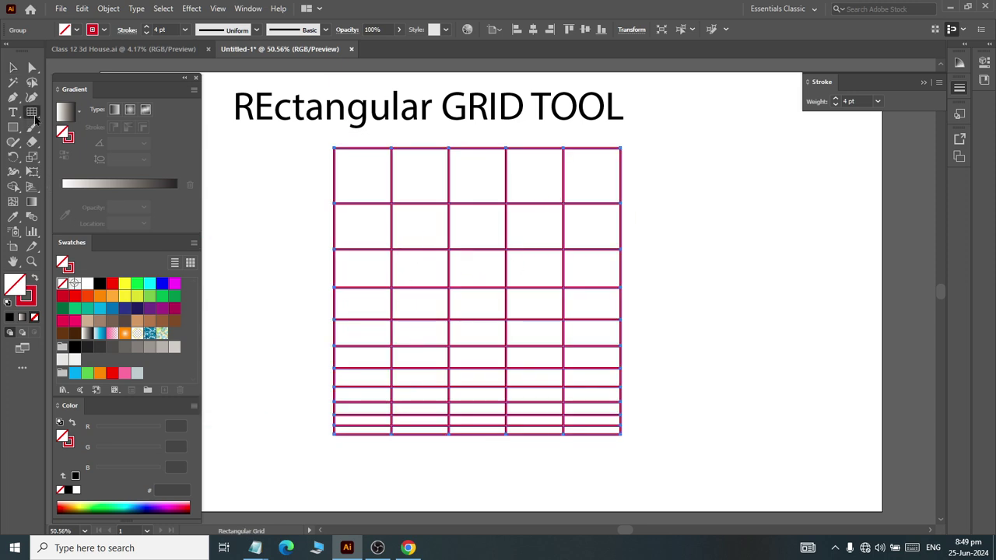
click(674, 325)
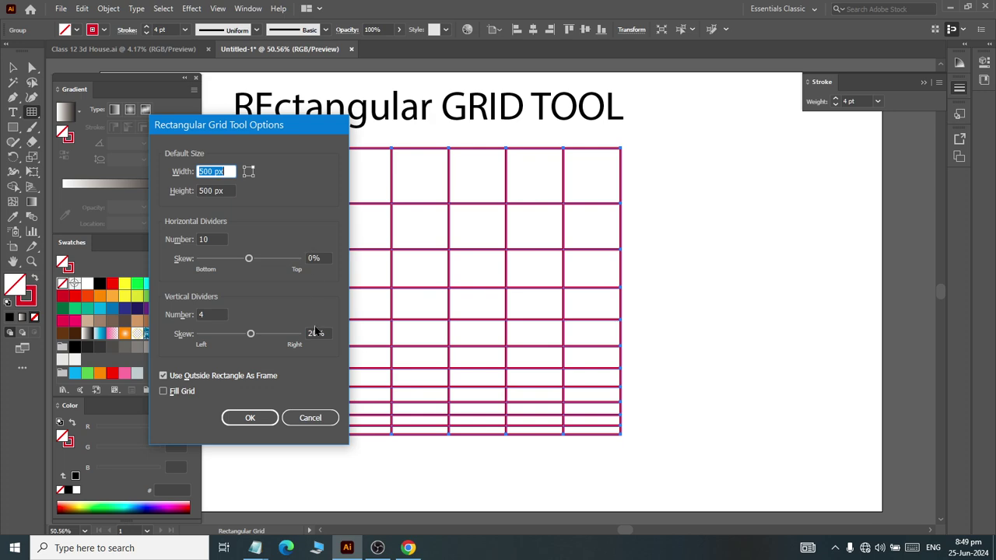
click(319, 258)
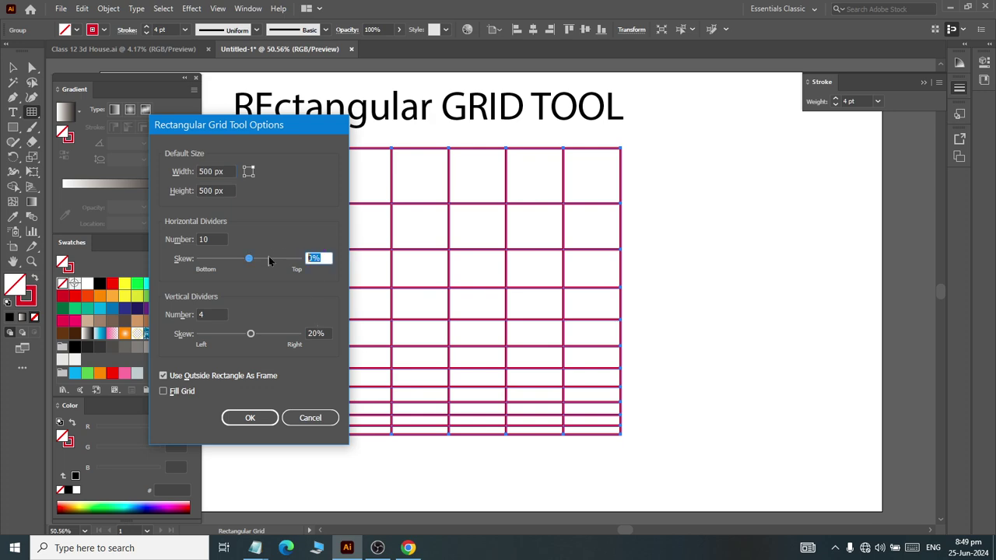
key(Return)
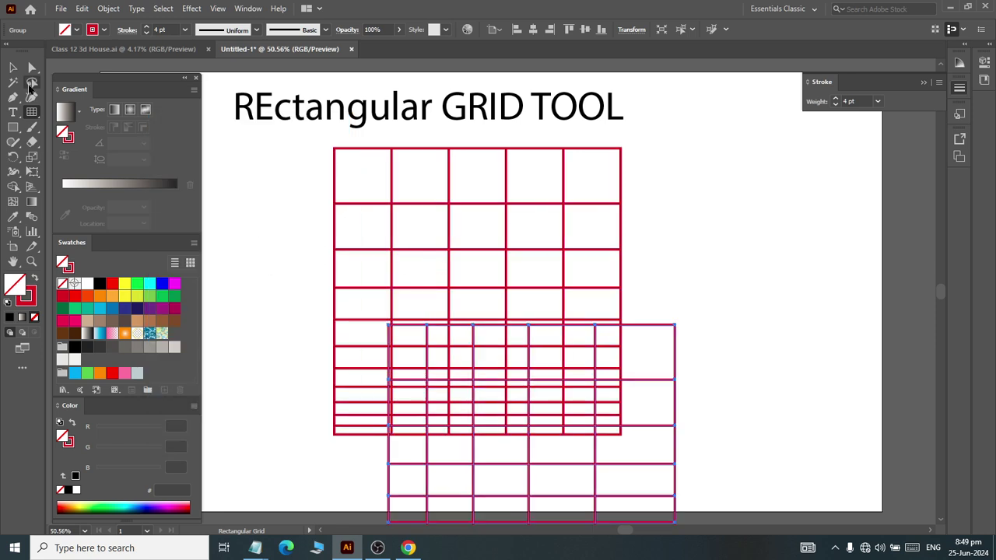
click(12, 68)
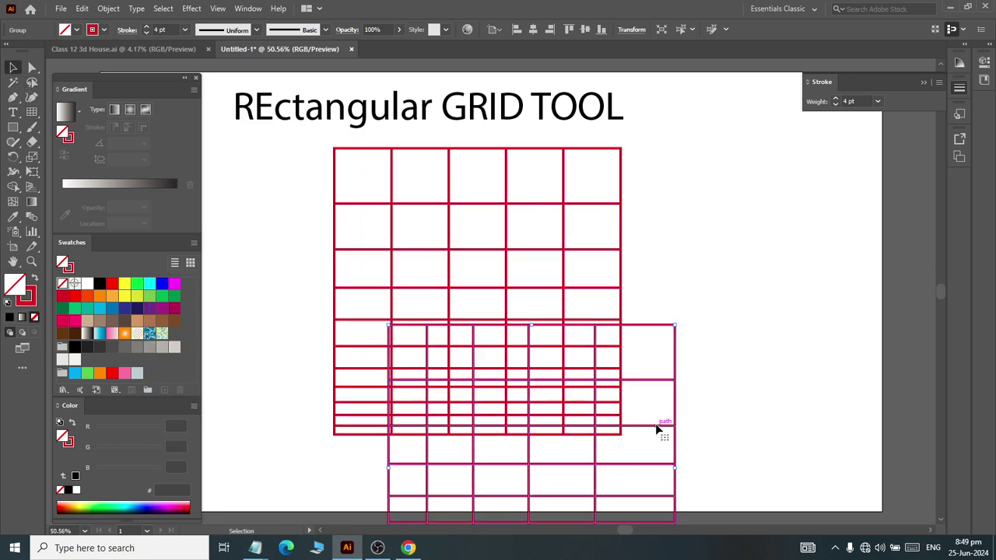
drag(656, 425, 828, 257)
Delete the old grid and position the new one slightly lower beneath the title.
click(420, 292)
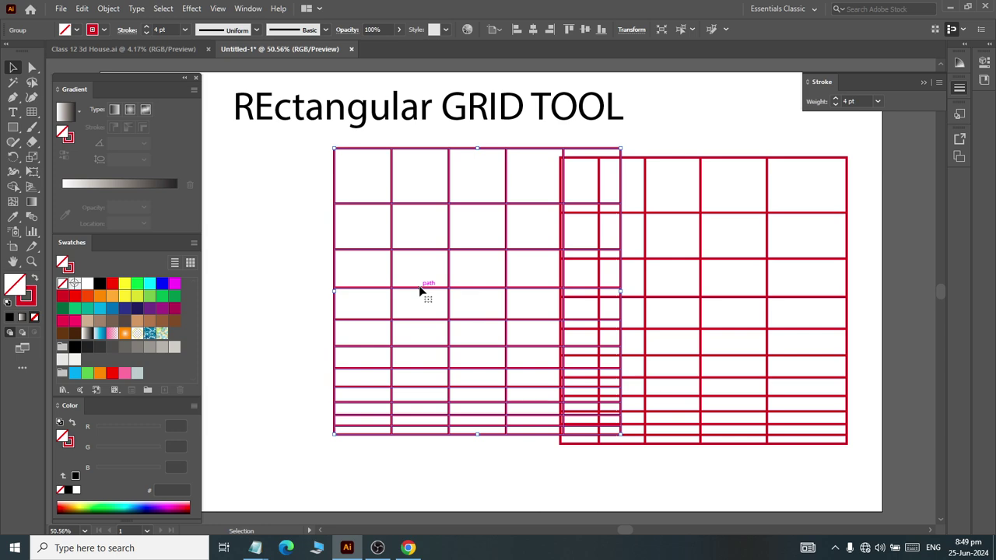
key(Delete)
drag(643, 300, 394, 277)
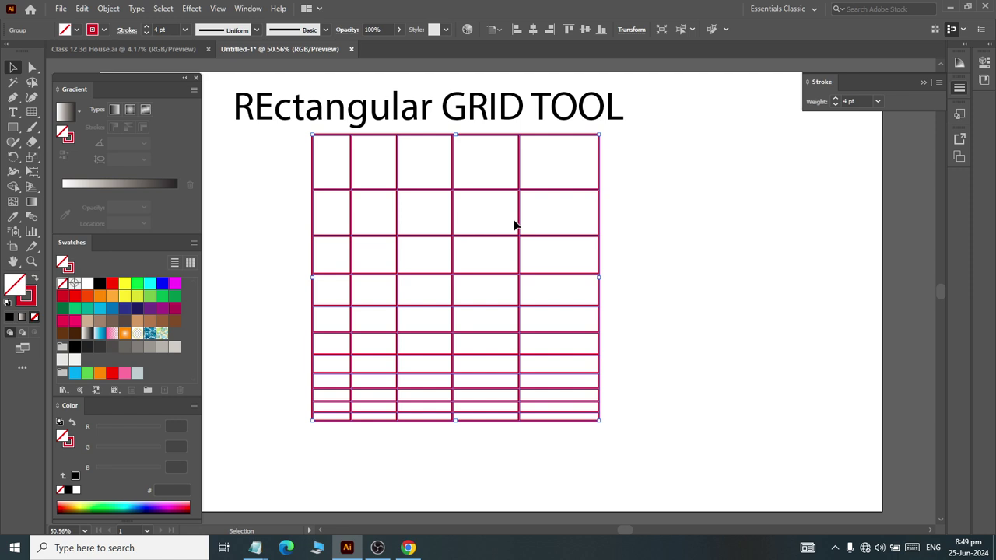
drag(420, 193, 420, 226)
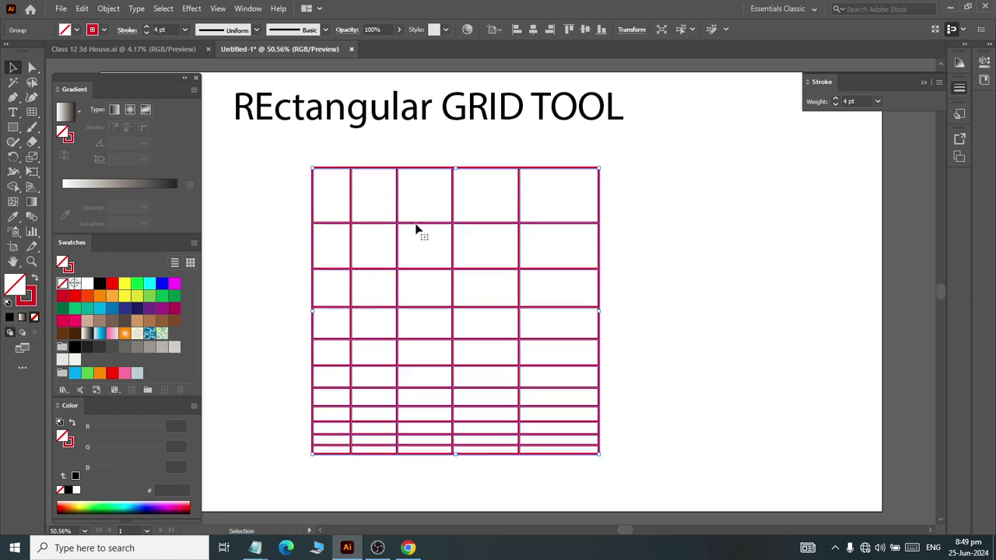